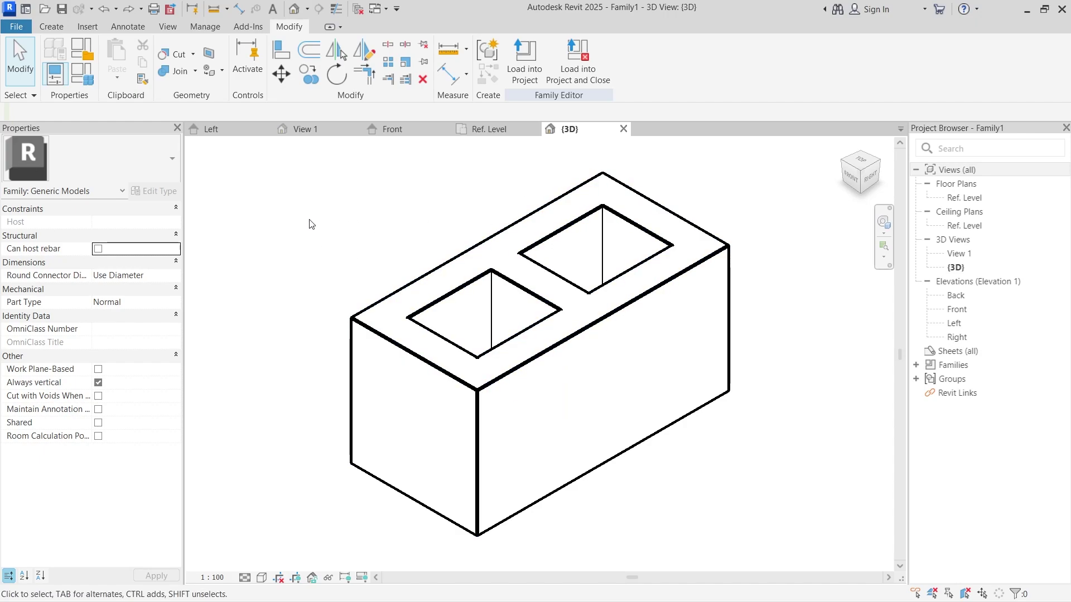
Create a new project from the Metric Multi-discipline template.
{"action": "key", "text": "ctrl+n"}
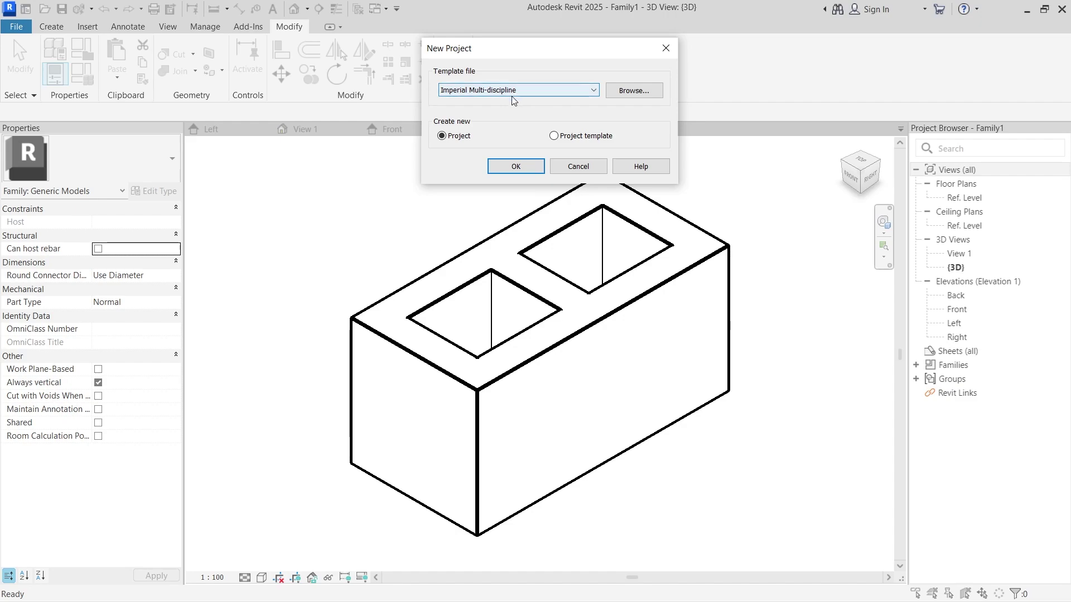
{"action": "left_click", "coordinate": [503, 91]}
{"action": "left_click", "coordinate": [503, 111]}
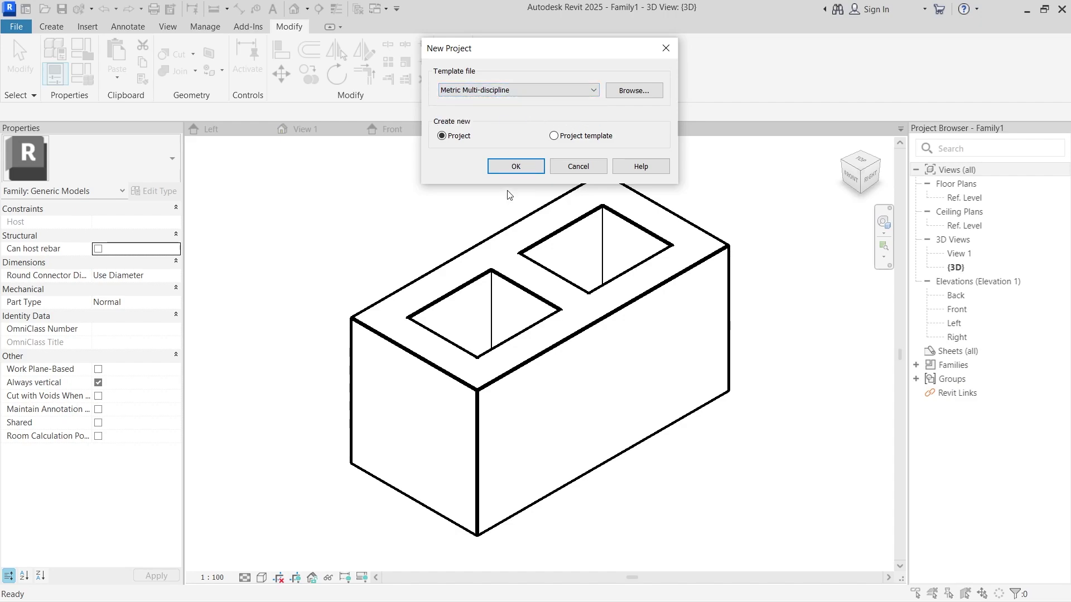
{"action": "left_click", "coordinate": [509, 167]}
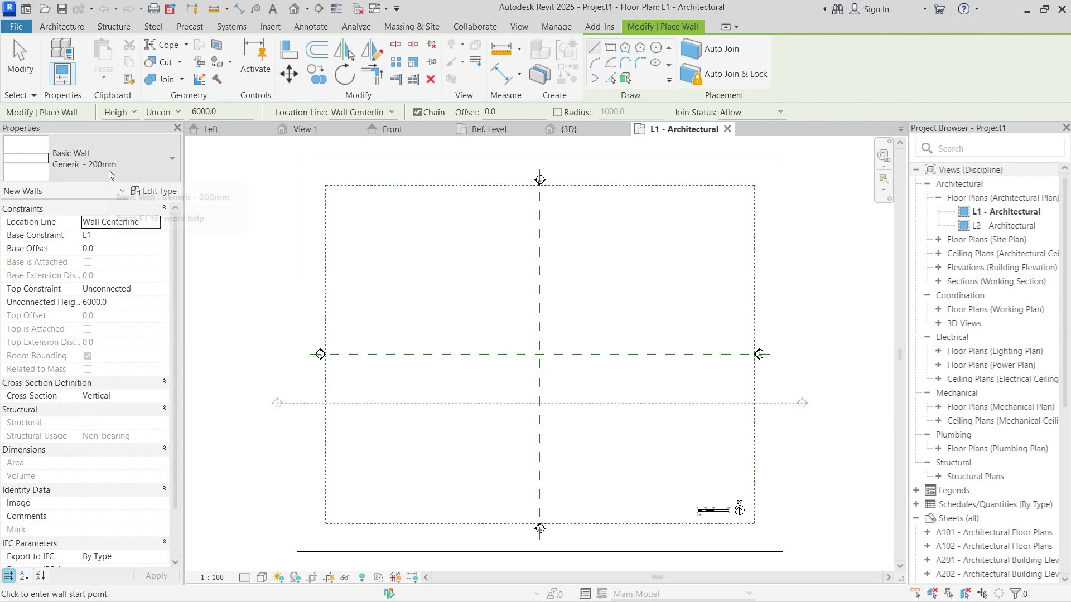
Duplicate the Generic - 200mm wall type as Generic - 225mm and open its structure layers.
{"action": "left_click", "coordinate": [154, 191]}
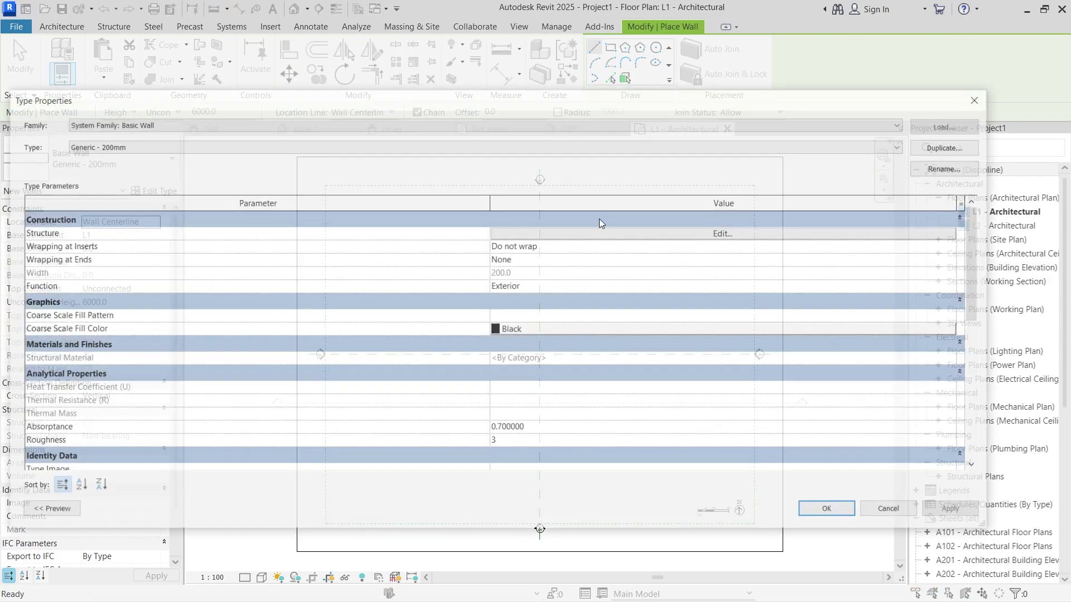
{"action": "left_click_drag", "start_coordinate": [630, 106], "coordinate": [682, 94]}
{"action": "left_click", "coordinate": [1007, 140]}
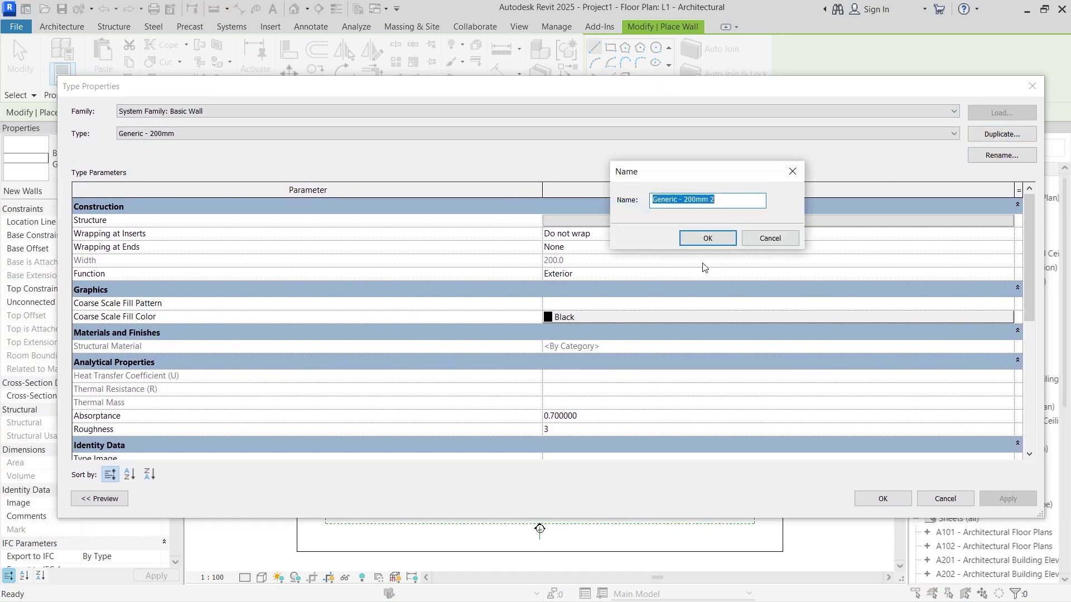
{"action": "left_click", "coordinate": [731, 204]}
{"action": "key", "text": "BackSpace"}
{"action": "type", "text": "5"}
{"action": "left_click", "coordinate": [718, 238]}
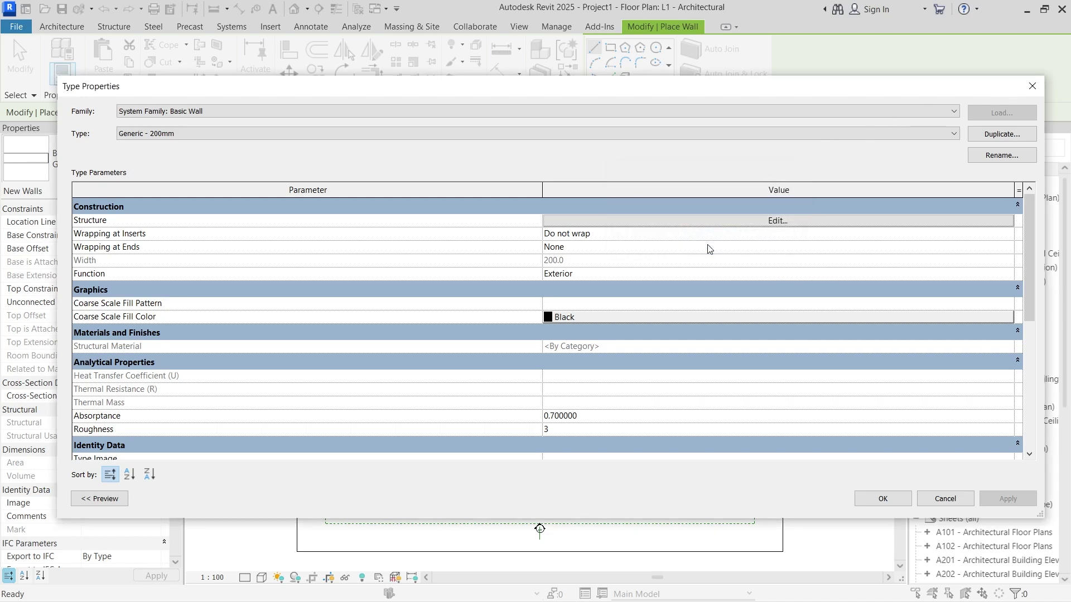
{"action": "left_click", "coordinate": [640, 221]}
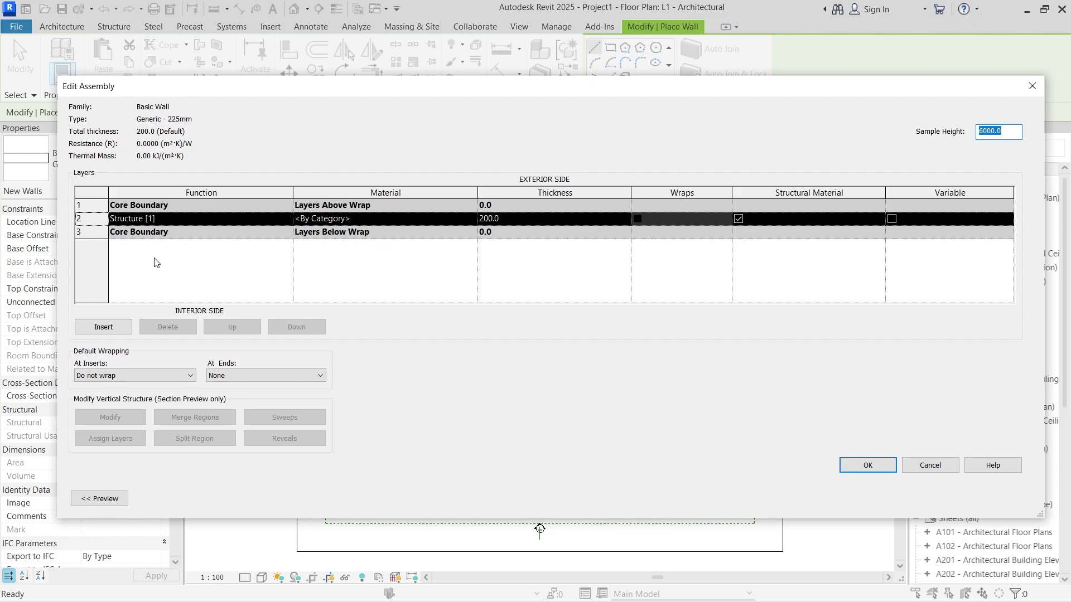
Insert two new layers and set layer 4's function to Finish 2 [5].
{"action": "left_click", "coordinate": [103, 328]}
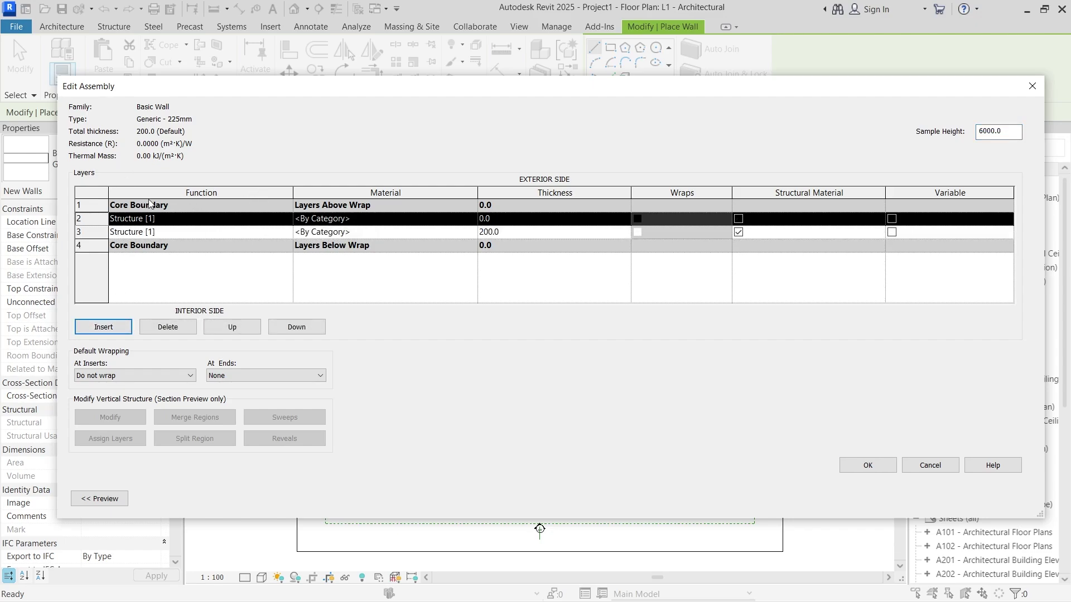
{"action": "left_click", "coordinate": [105, 327]}
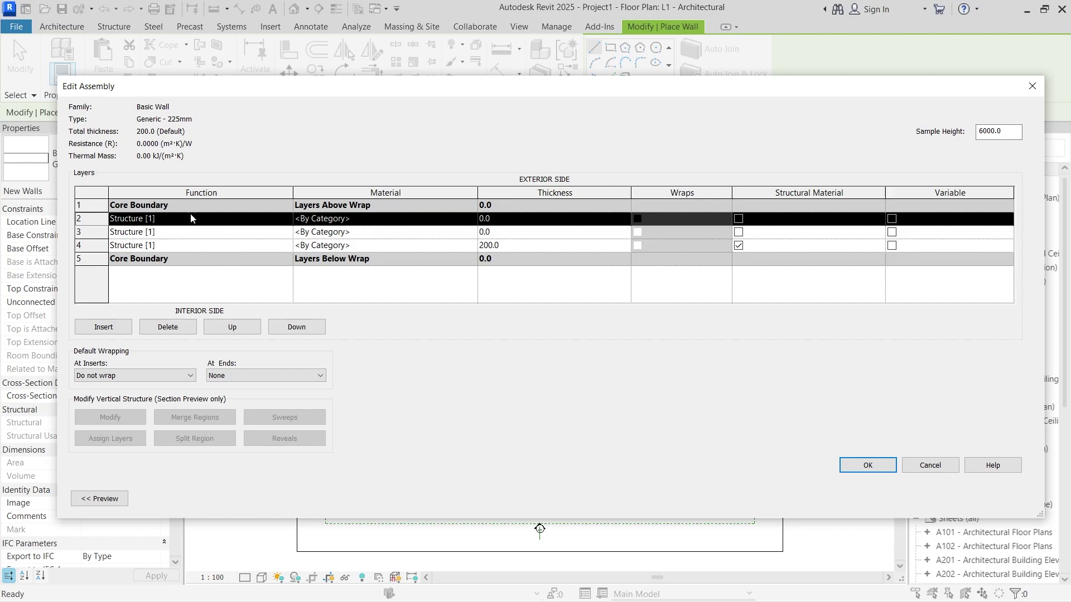
{"action": "left_click", "coordinate": [149, 245]}
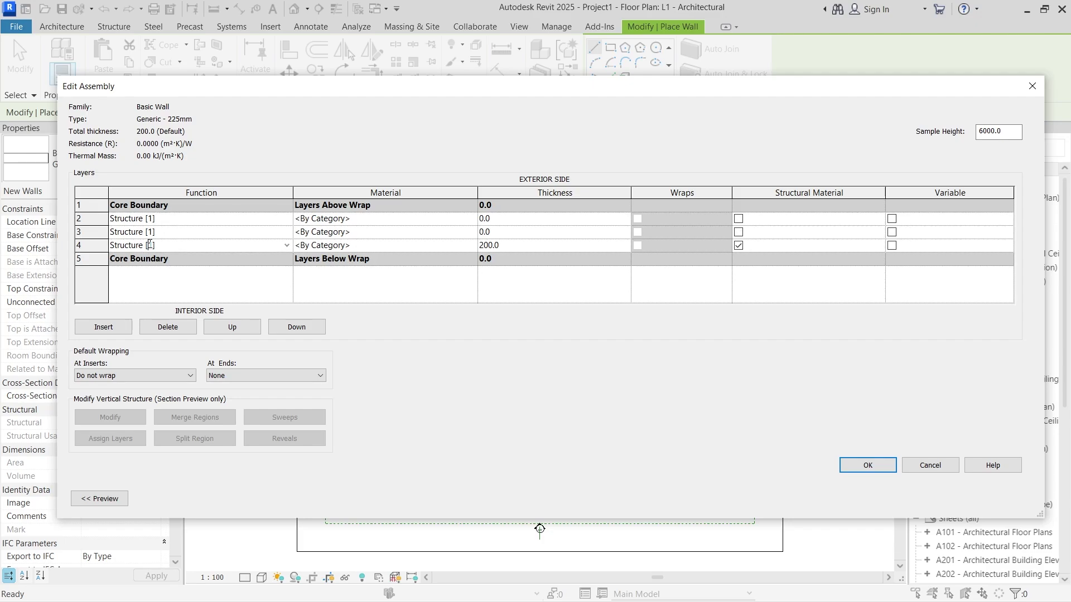
{"action": "left_click", "coordinate": [288, 247]}
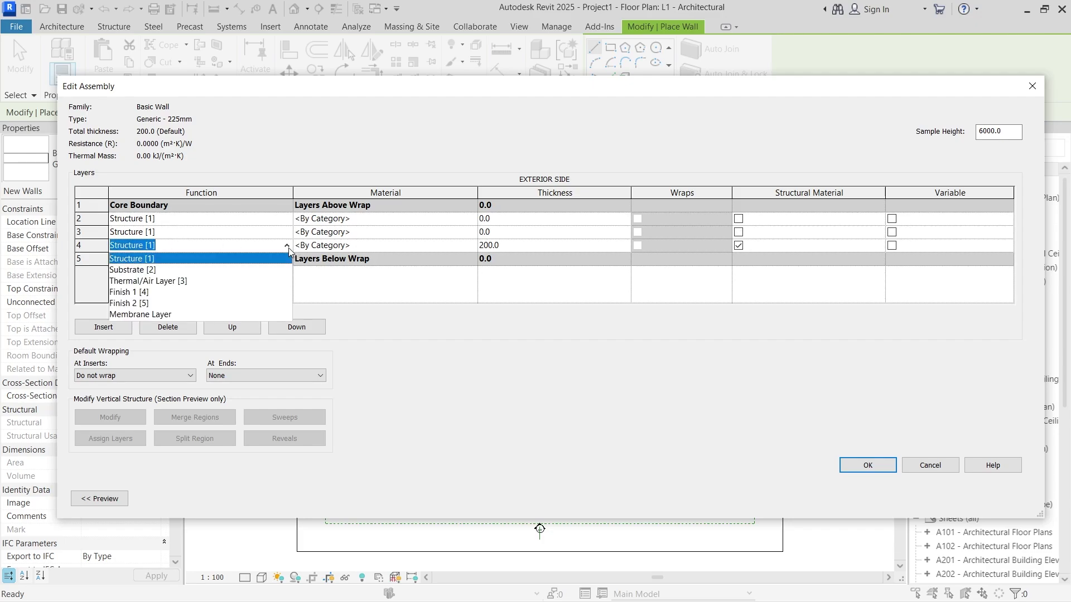
{"action": "left_click", "coordinate": [289, 247]}
{"action": "left_click", "coordinate": [288, 247]}
{"action": "left_click", "coordinate": [294, 254]}
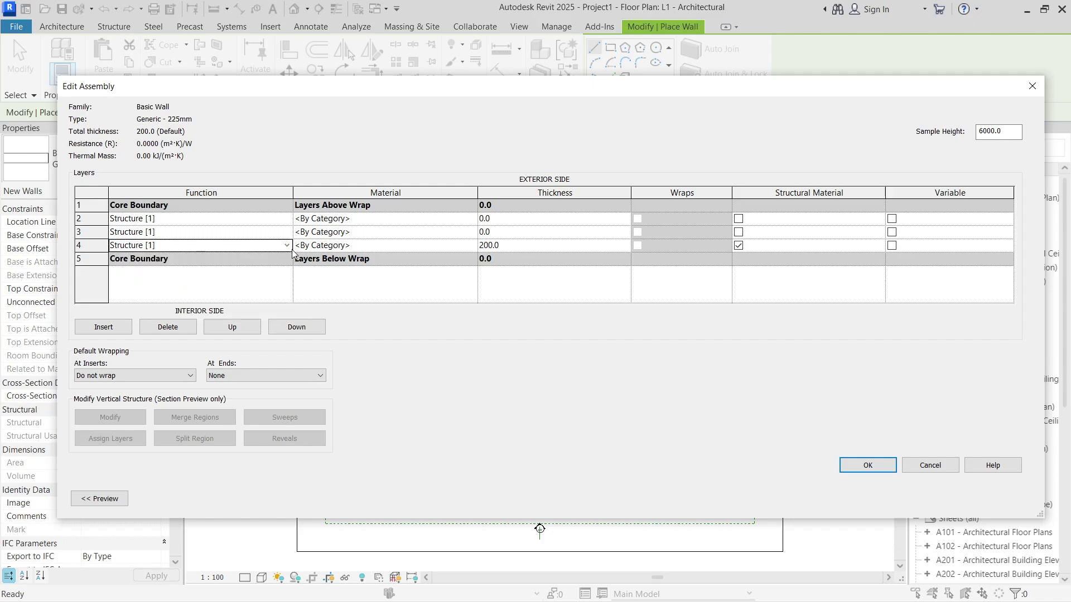
{"action": "left_click", "coordinate": [288, 247]}
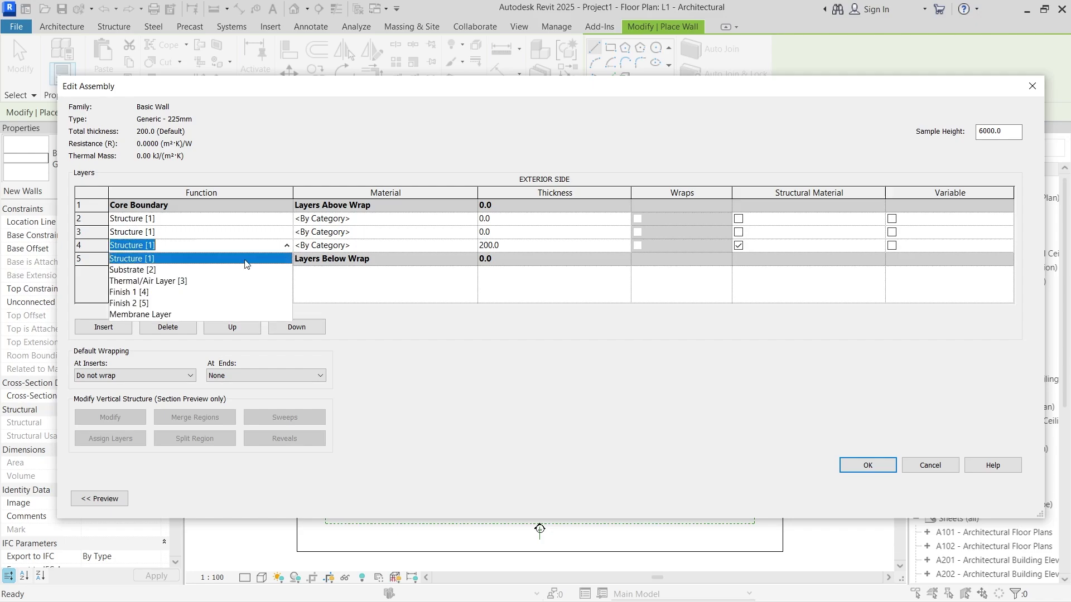
{"action": "left_click", "coordinate": [139, 302]}
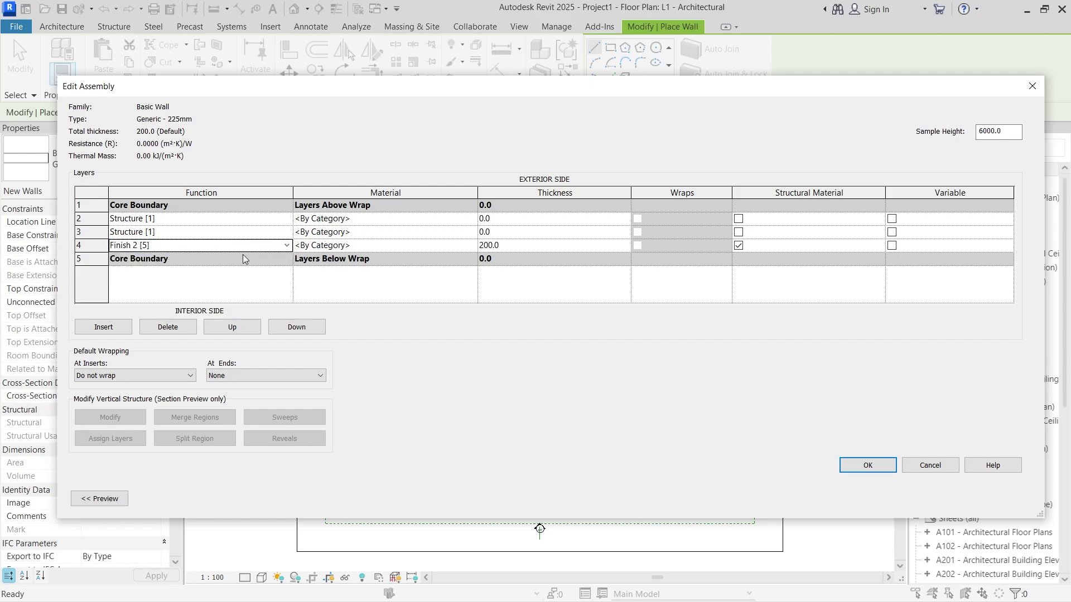
Set layer 3's function to Thermal/Air Layer [3].
{"action": "left_click", "coordinate": [167, 231]}
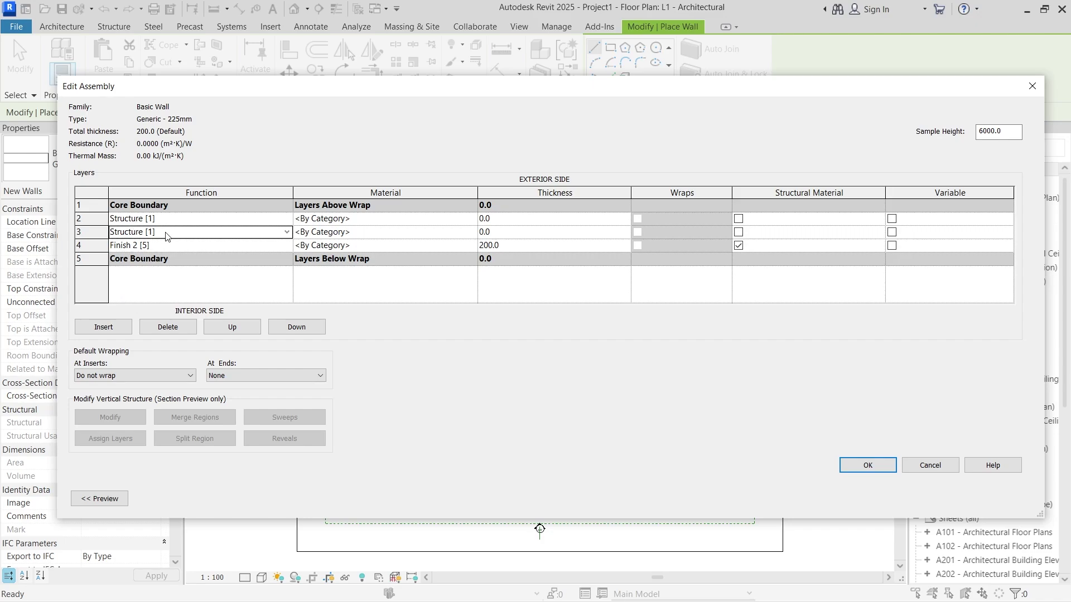
{"action": "left_click", "coordinate": [287, 232]}
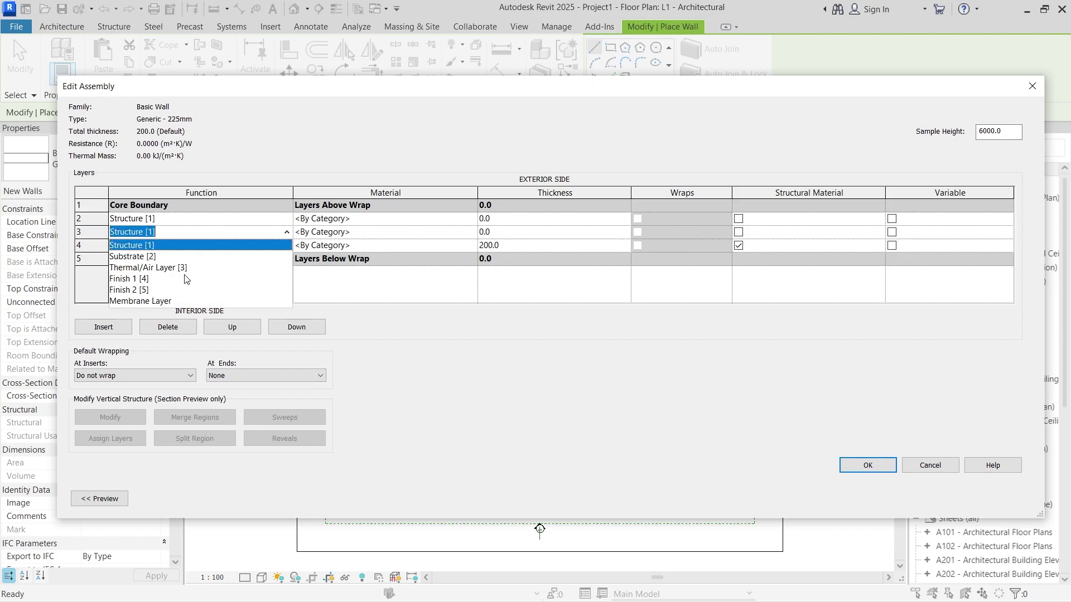
{"action": "left_click", "coordinate": [151, 267]}
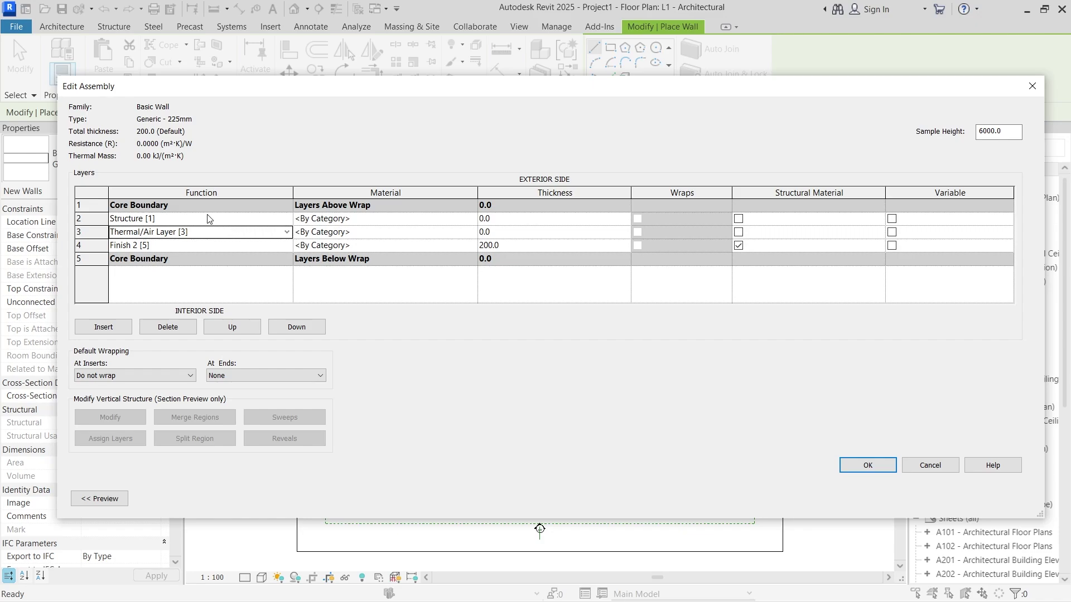
{"action": "left_click", "coordinate": [247, 220]}
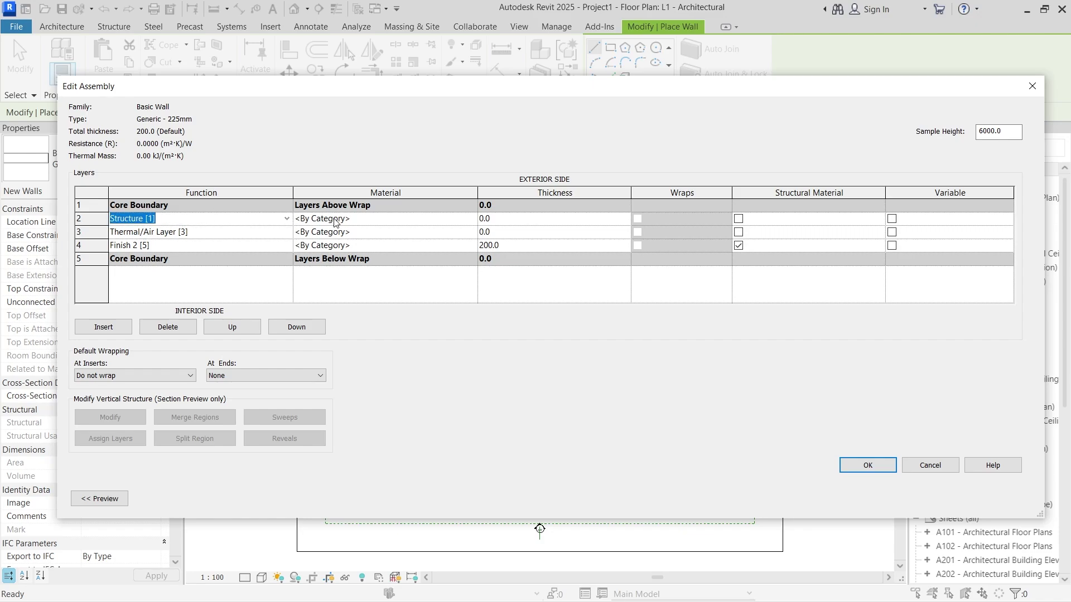
Set layer thicknesses to 50 for Structure, 150 for the air layer and 50 for Finish 2.
{"action": "left_click", "coordinate": [497, 221]}
{"action": "type", "text": "50"}
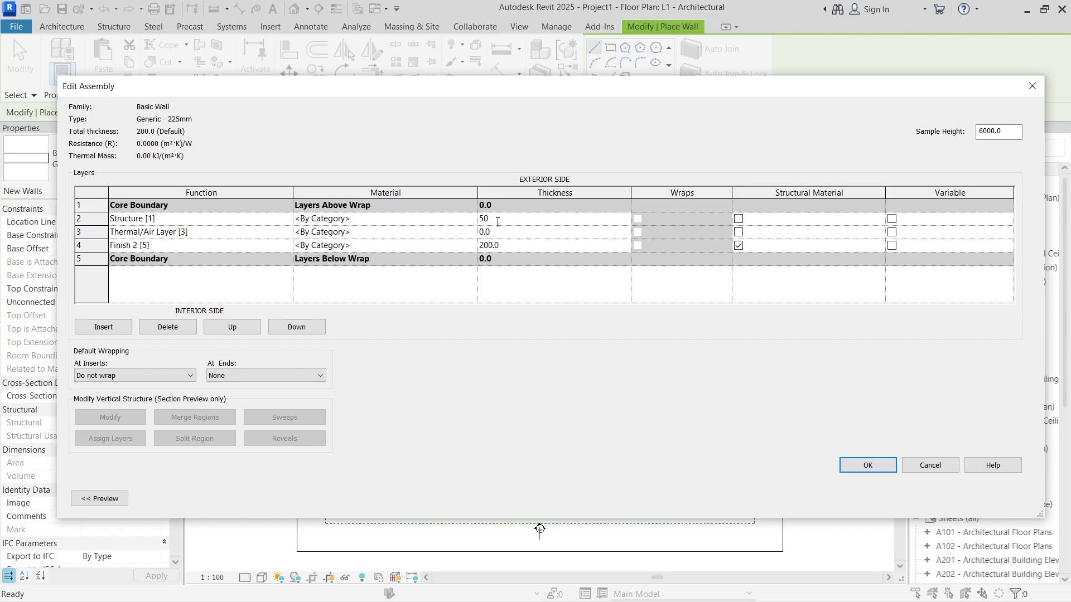
{"action": "key", "text": "Tab"}
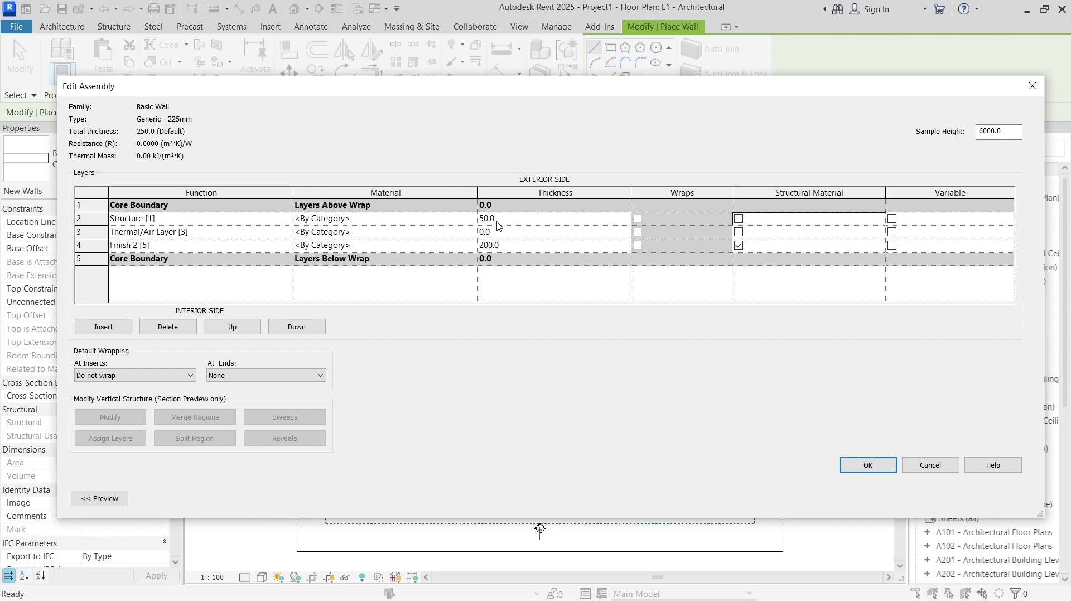
{"action": "left_click", "coordinate": [500, 233]}
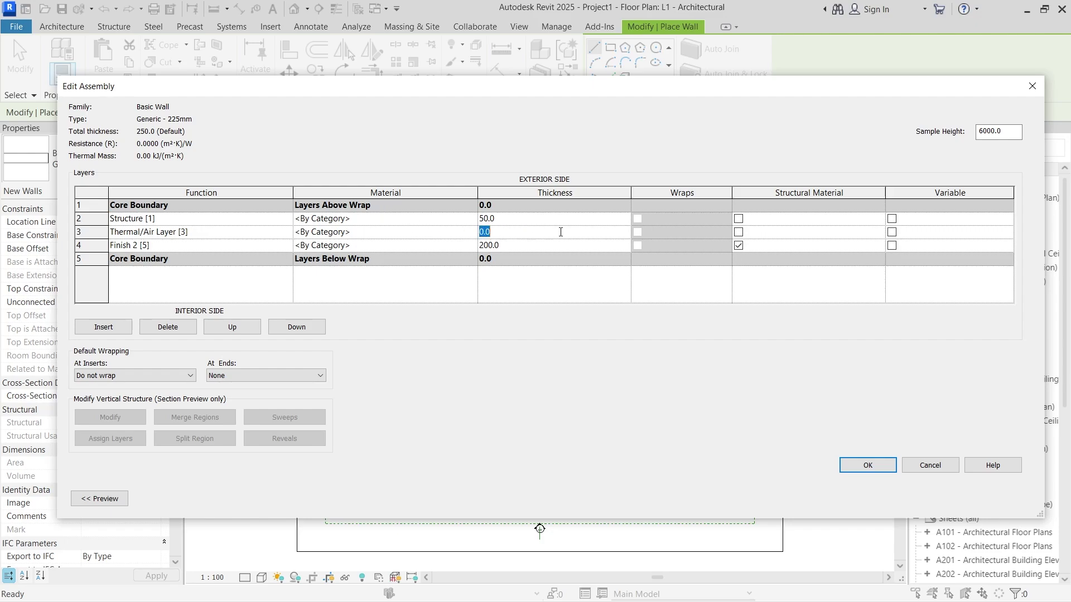
{"action": "type", "text": "150"}
{"action": "key", "text": "Tab"}
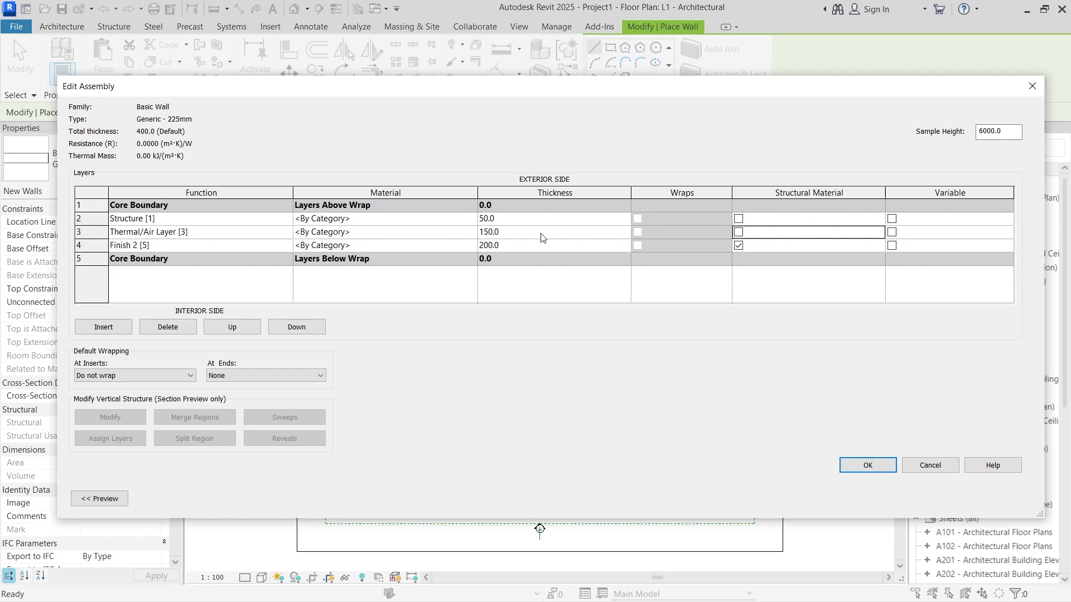
{"action": "left_click", "coordinate": [500, 245]}
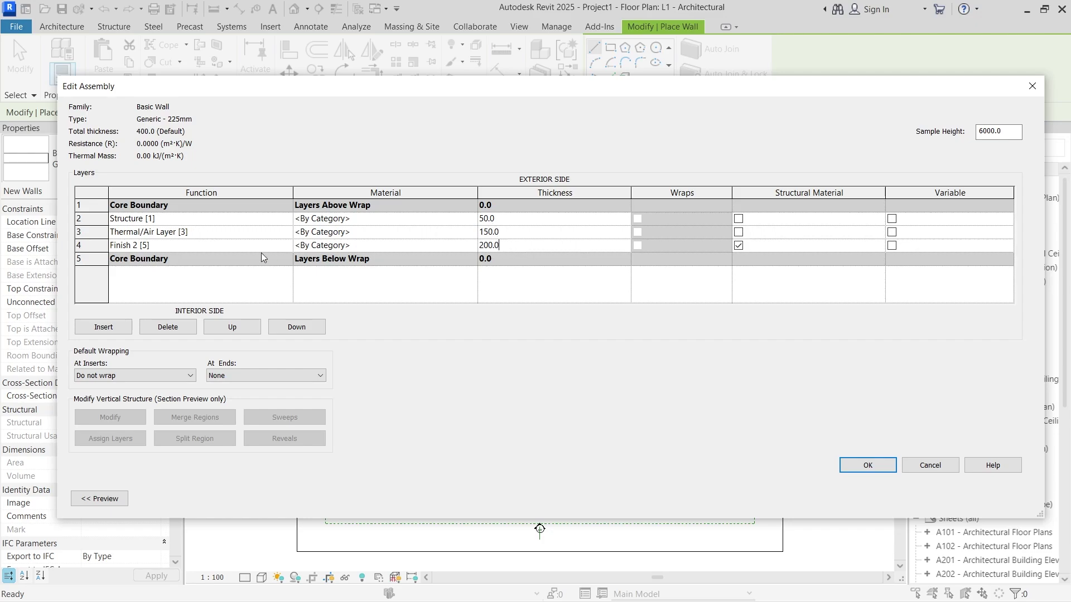
{"action": "double_click", "coordinate": [482, 251]}
{"action": "type", "text": "2"}
{"action": "type", "text": "0"}
{"action": "key", "text": "Tab"}
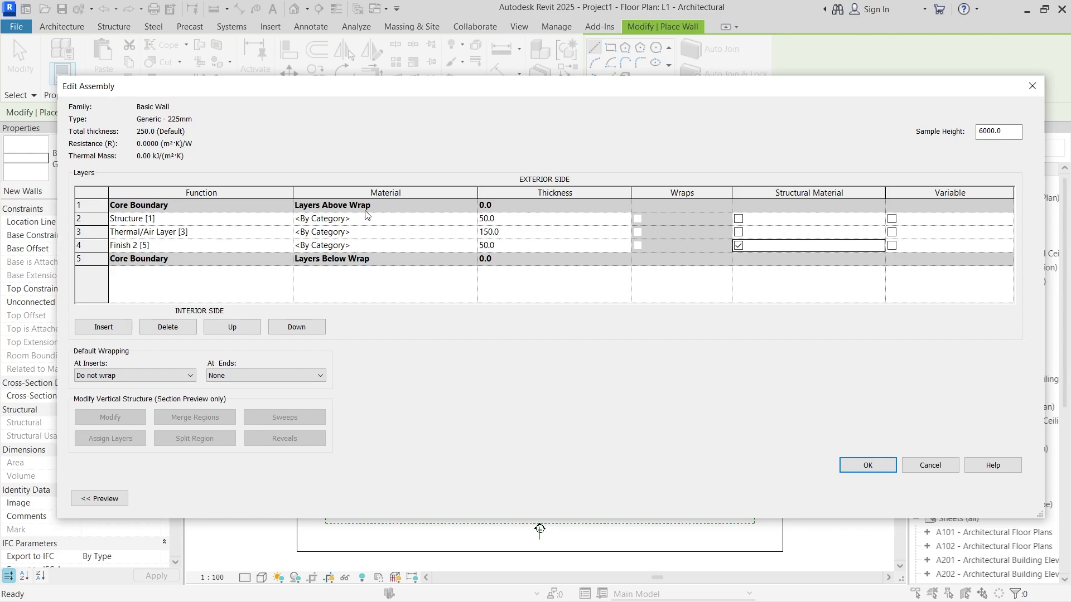
Give the structure layer the material Concrete, Lightweight.
{"action": "left_click", "coordinate": [446, 220]}
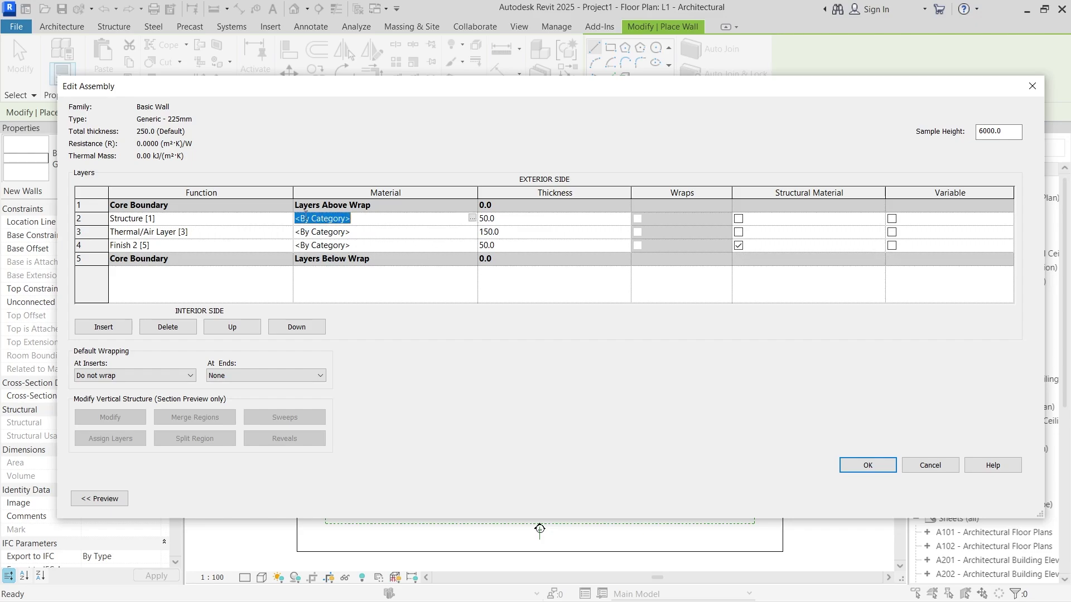
{"action": "left_click", "coordinate": [472, 218]}
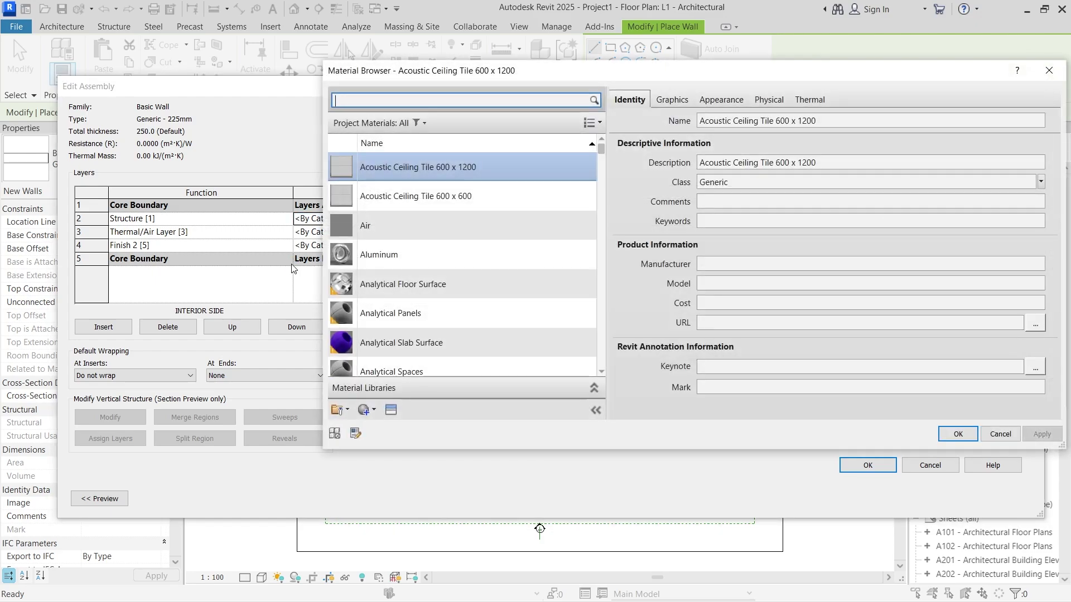
{"action": "scroll", "coordinate": [412, 268], "scroll_direction": "down", "scroll_amount": 10}
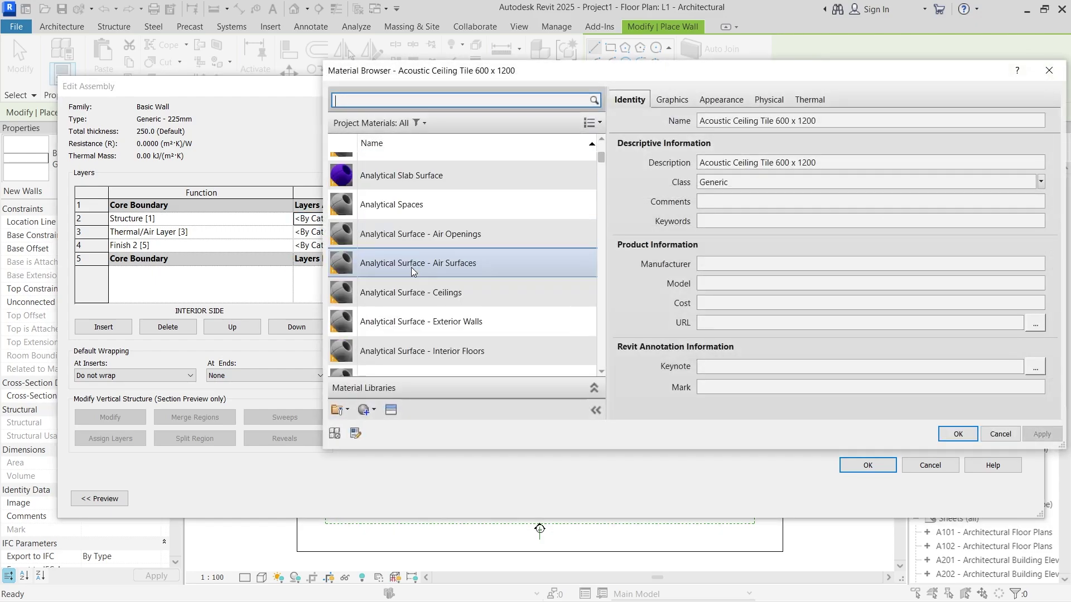
{"action": "scroll", "coordinate": [410, 267], "scroll_direction": "down", "scroll_amount": 3}
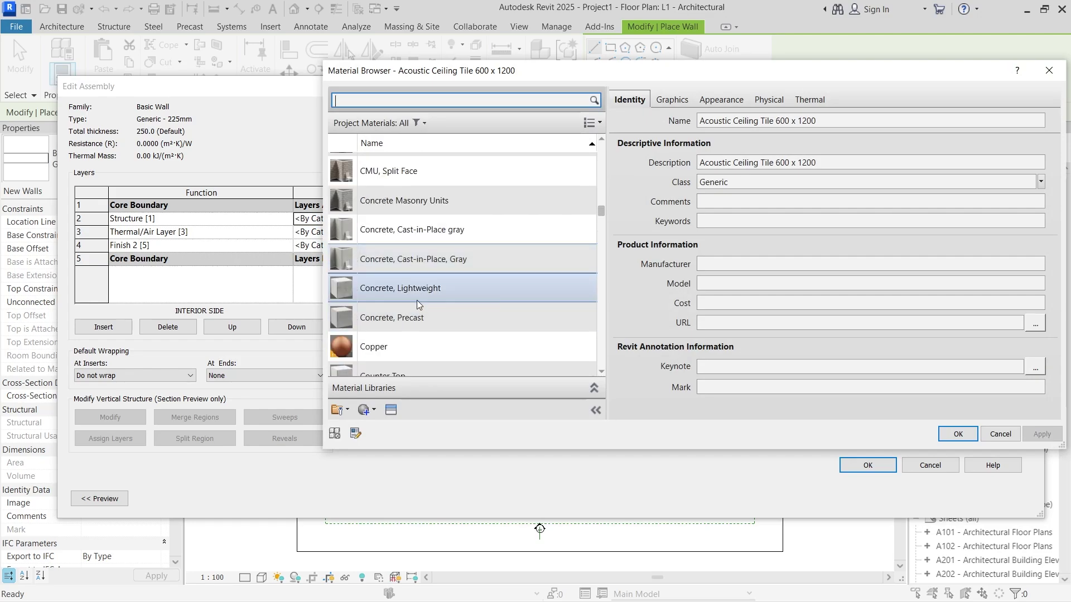
{"action": "left_click", "coordinate": [422, 290]}
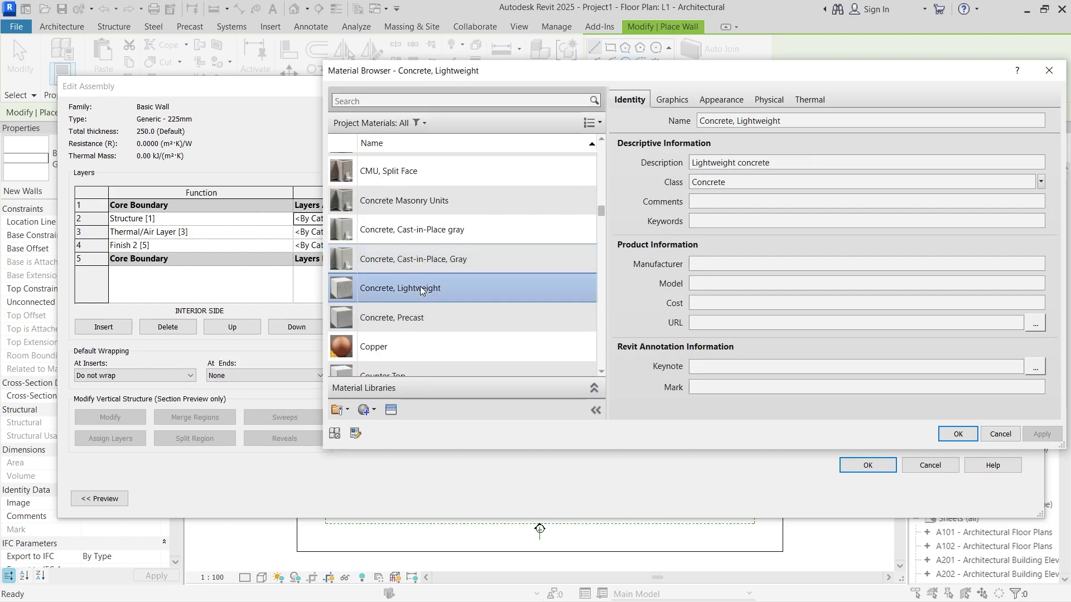
{"action": "left_click", "coordinate": [958, 435]}
Give the Finish 2 layer Concrete, Lightweight as well.
{"action": "left_click", "coordinate": [449, 248]}
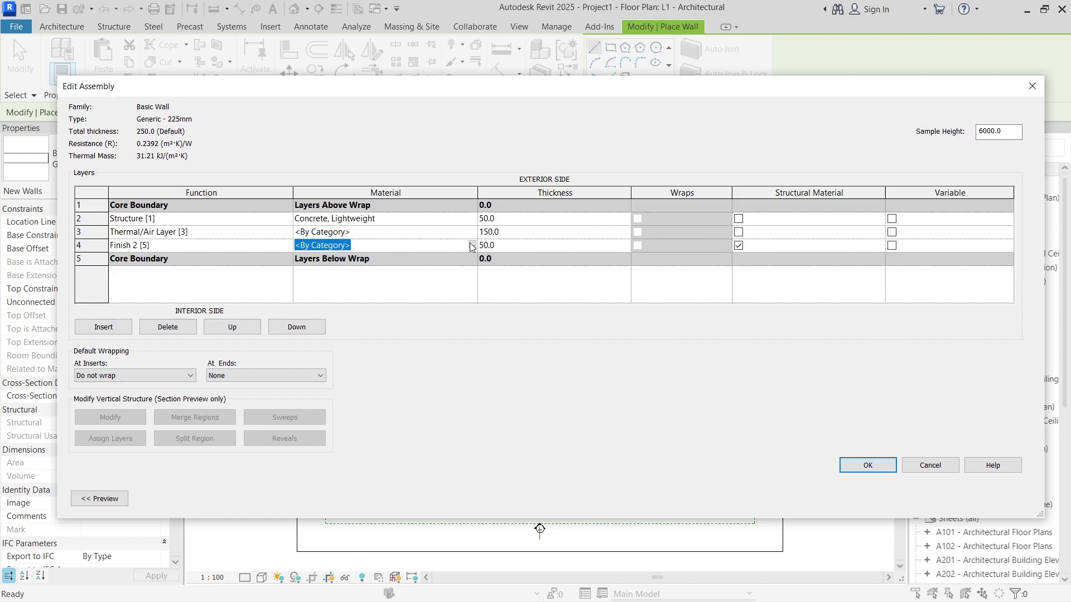
{"action": "left_click", "coordinate": [472, 245]}
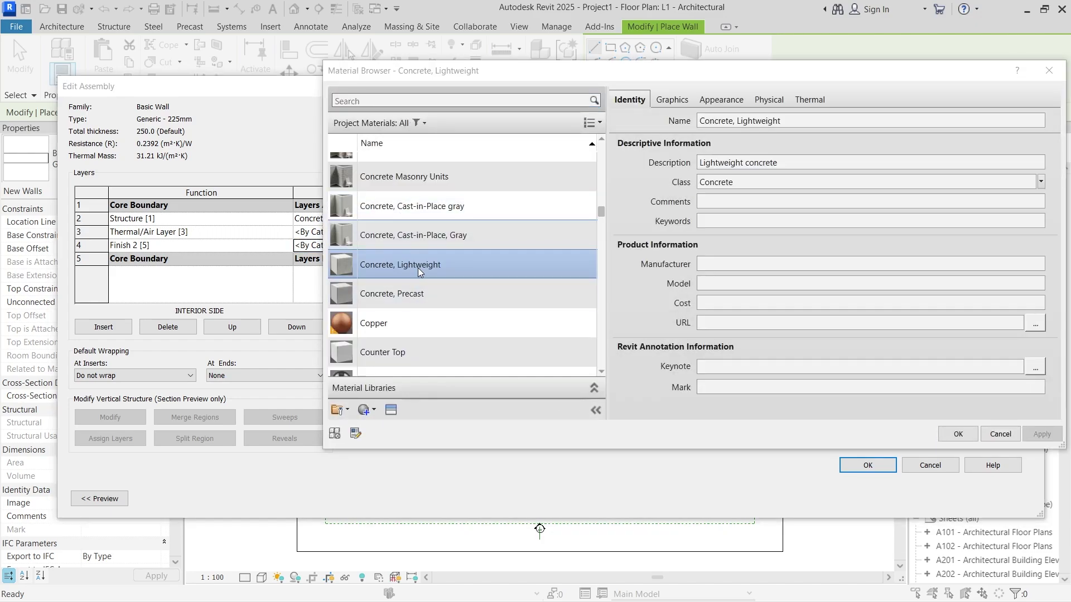
{"action": "left_click", "coordinate": [957, 434]}
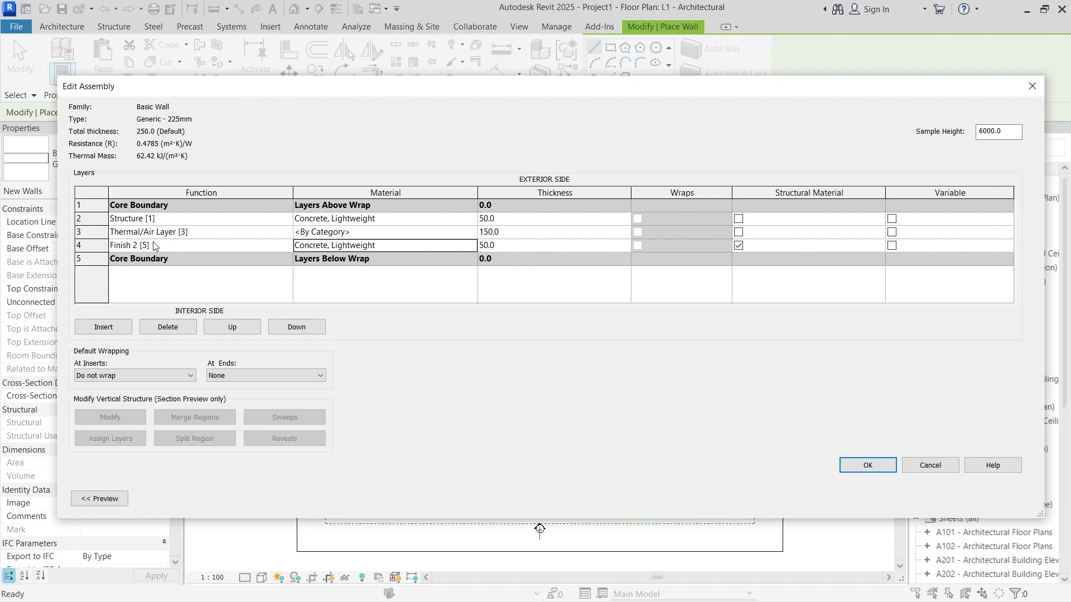
Change the concrete finish layer's function to Finish 1 [4].
{"action": "left_click", "coordinate": [214, 246]}
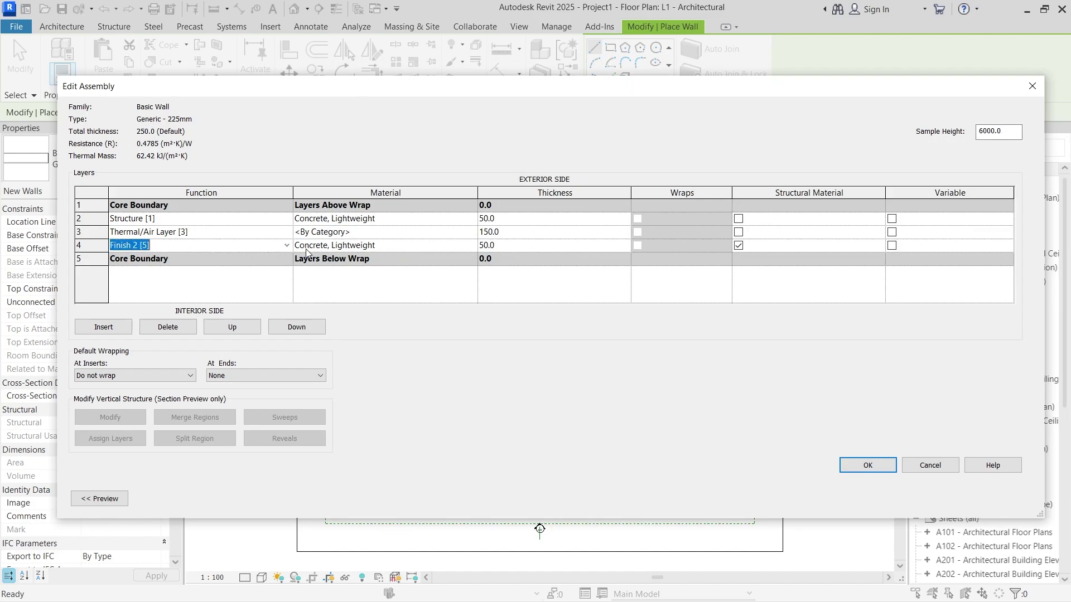
{"action": "left_click", "coordinate": [287, 245]}
{"action": "left_click", "coordinate": [184, 291]}
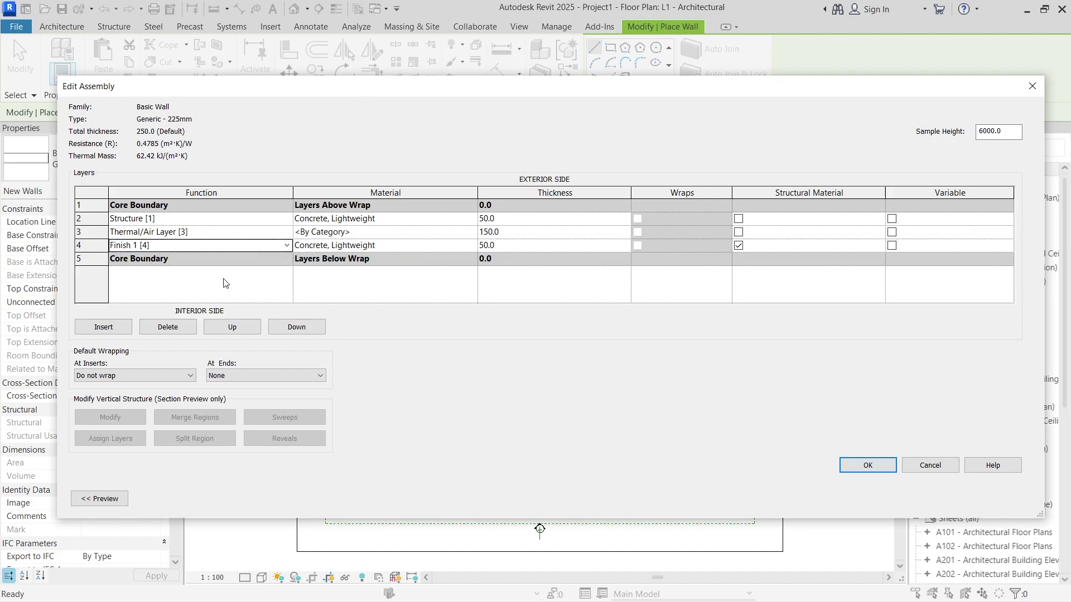
Insert a new Finish 2 [5] layer and move it below Finish 1.
{"action": "left_click", "coordinate": [103, 329]}
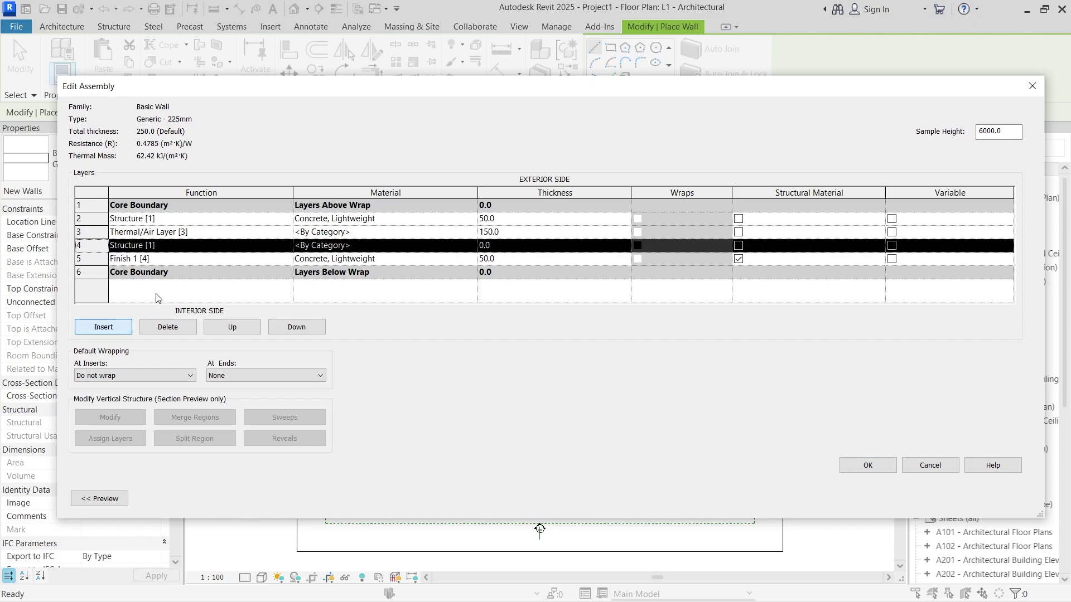
{"action": "left_click", "coordinate": [175, 249]}
{"action": "left_click", "coordinate": [270, 250]}
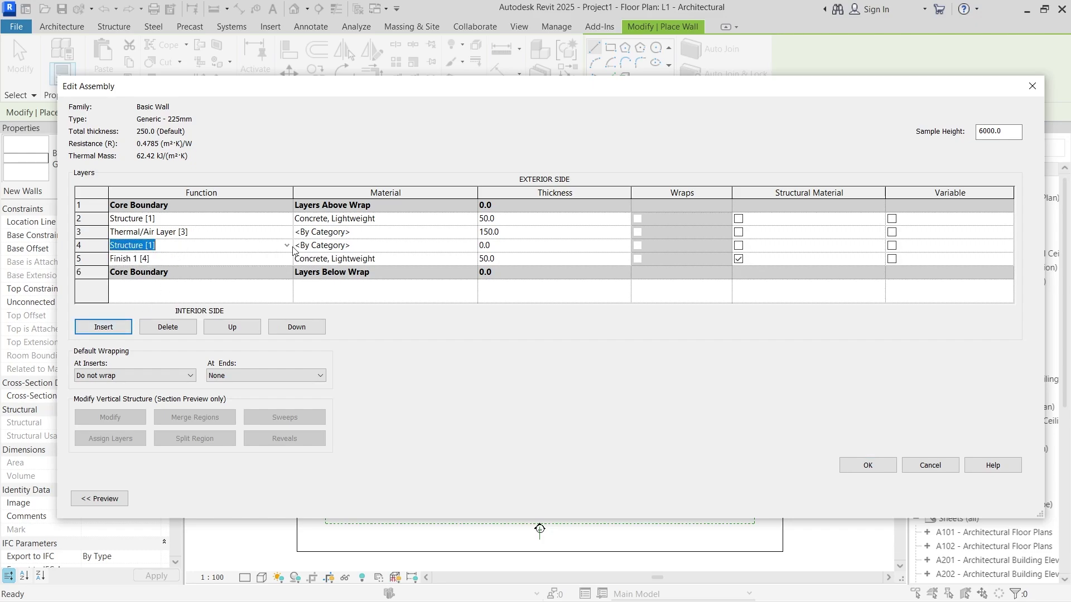
{"action": "left_click", "coordinate": [287, 246]}
{"action": "left_click", "coordinate": [145, 305]}
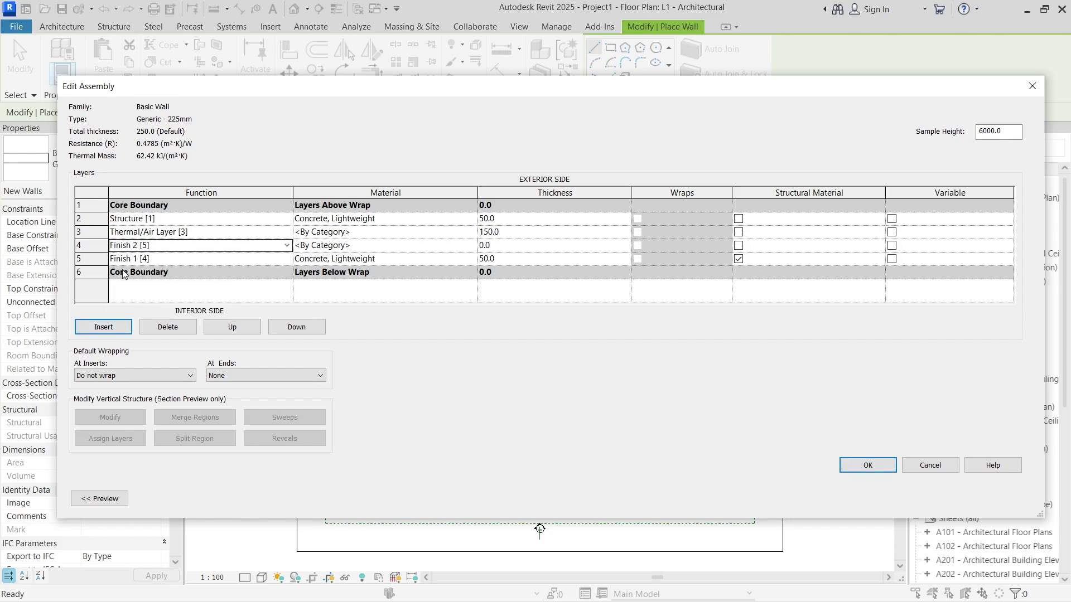
{"action": "left_click", "coordinate": [285, 328]}
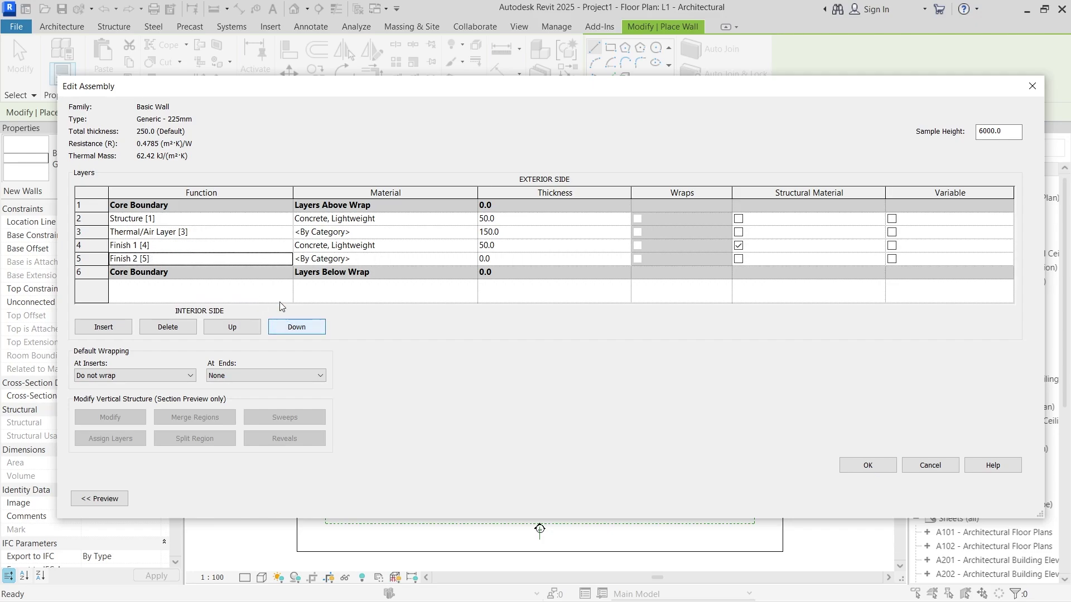
{"action": "left_click", "coordinate": [414, 262]}
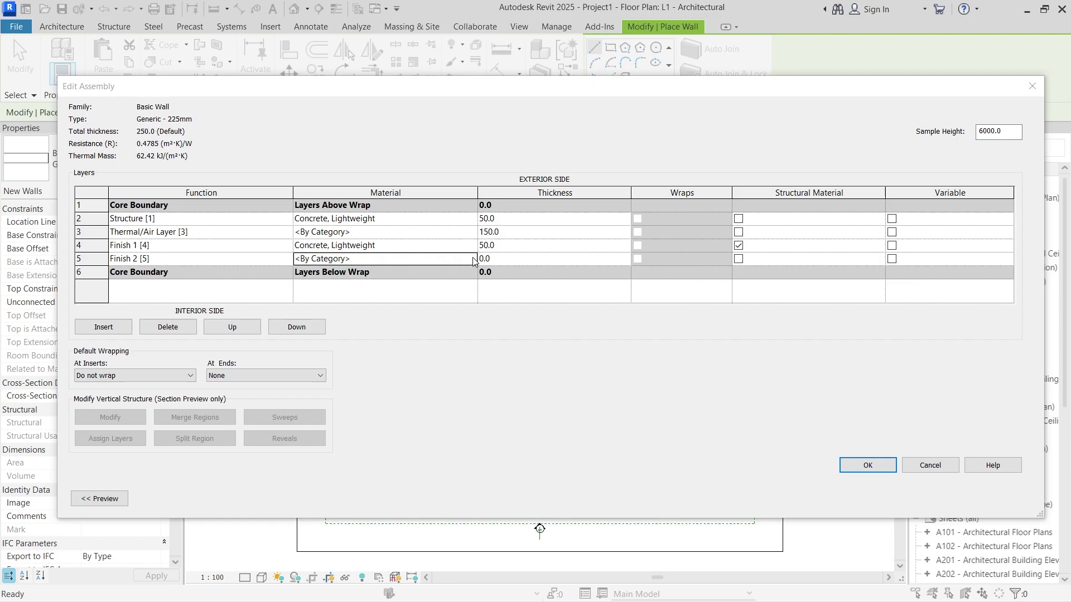
Assign Gypsum Wall Board as the new Finish 2 layer's material.
{"action": "left_click", "coordinate": [471, 258]}
{"action": "scroll", "coordinate": [476, 256], "scroll_direction": "down", "scroll_amount": 5}
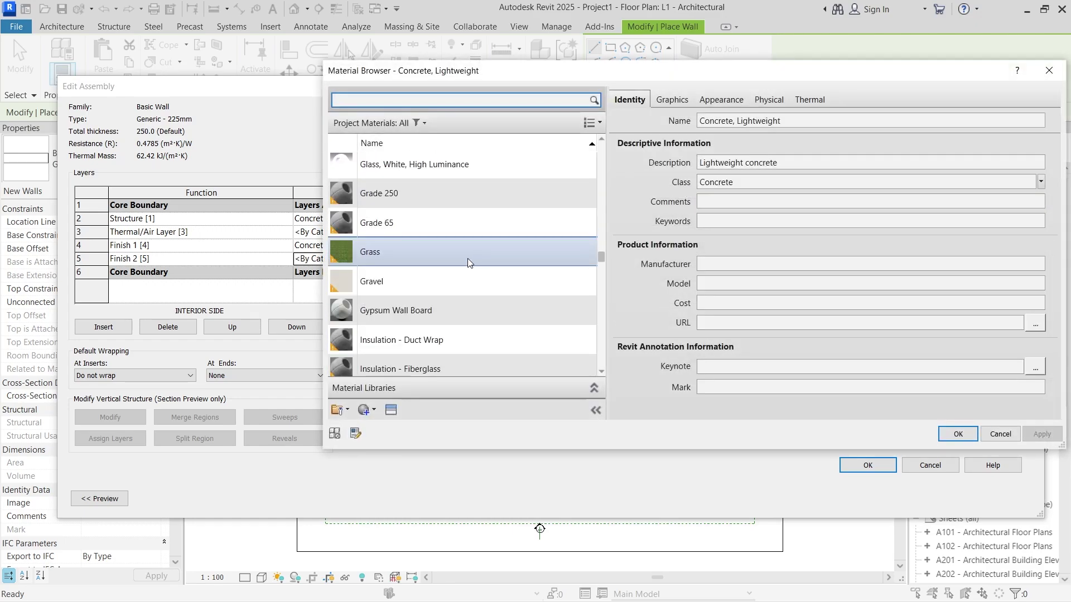
{"action": "scroll", "coordinate": [457, 258], "scroll_direction": "down", "scroll_amount": 10}
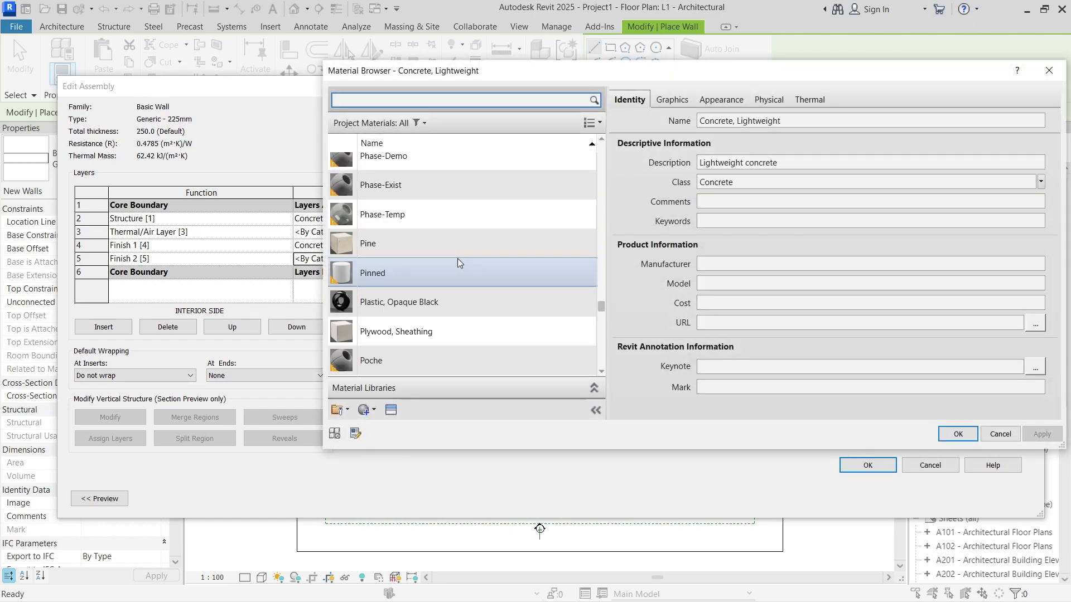
{"action": "scroll", "coordinate": [457, 258], "scroll_direction": "down", "scroll_amount": 5}
{"action": "scroll", "coordinate": [457, 258], "scroll_direction": "up", "scroll_amount": 3}
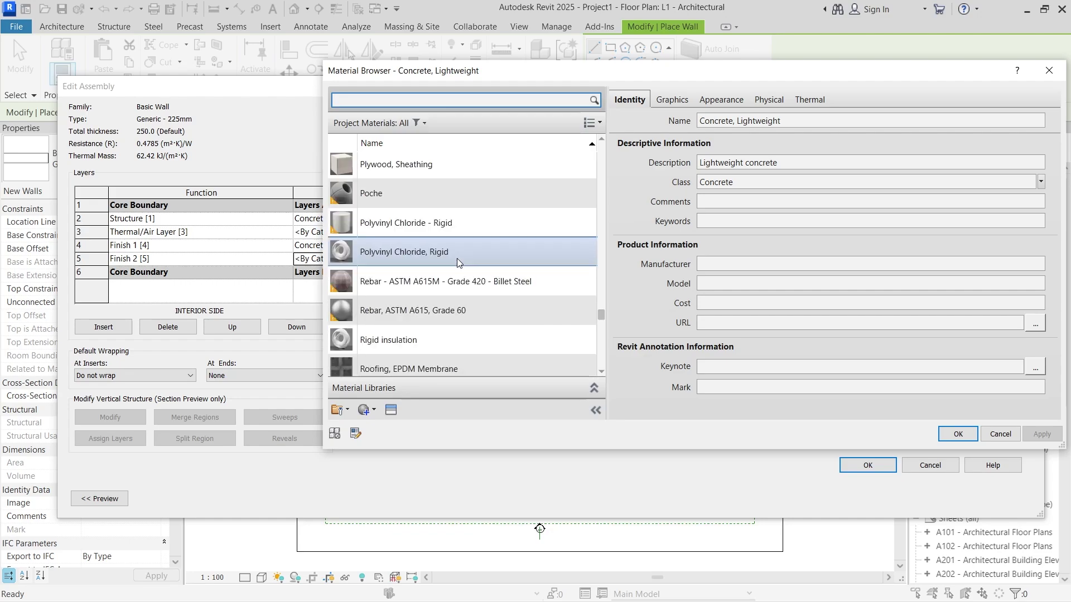
{"action": "scroll", "coordinate": [457, 259], "scroll_direction": "up", "scroll_amount": 8}
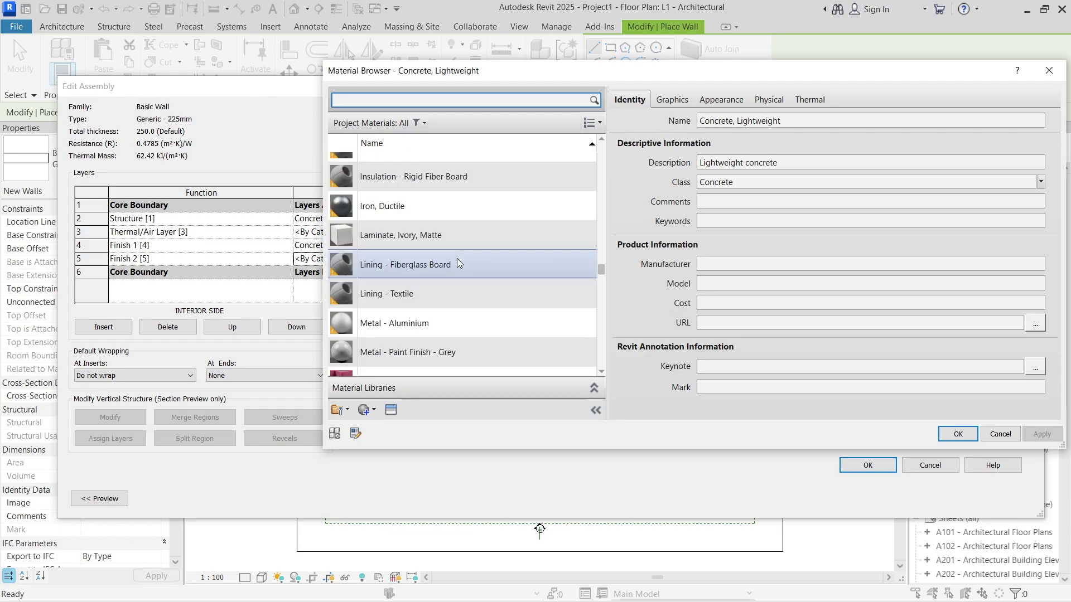
{"action": "scroll", "coordinate": [457, 259], "scroll_direction": "up", "scroll_amount": 1}
{"action": "scroll", "coordinate": [456, 259], "scroll_direction": "up", "scroll_amount": 2}
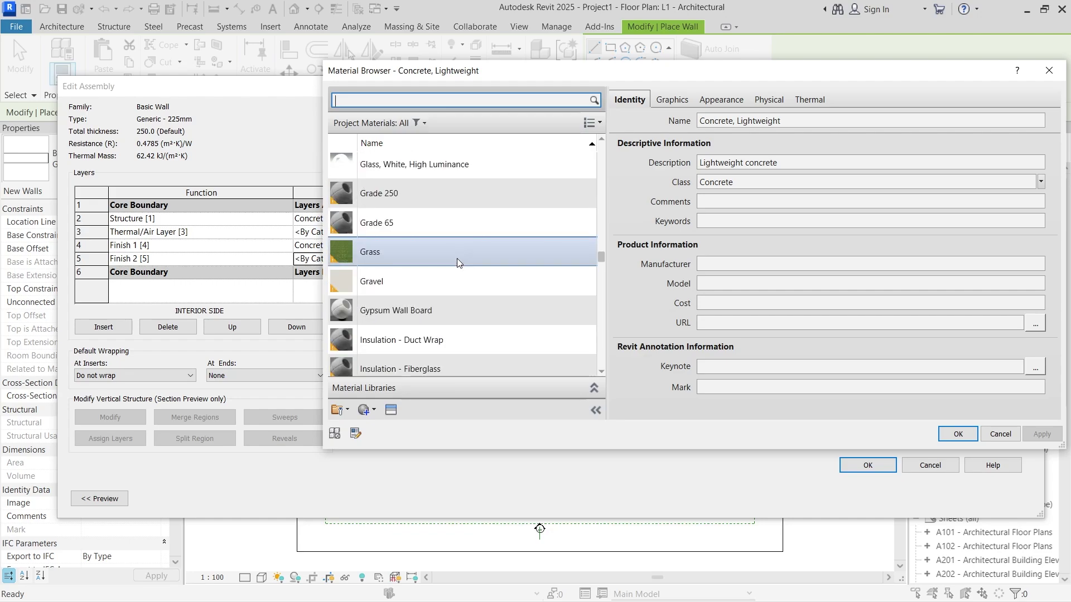
{"action": "scroll", "coordinate": [457, 259], "scroll_direction": "down", "scroll_amount": 1}
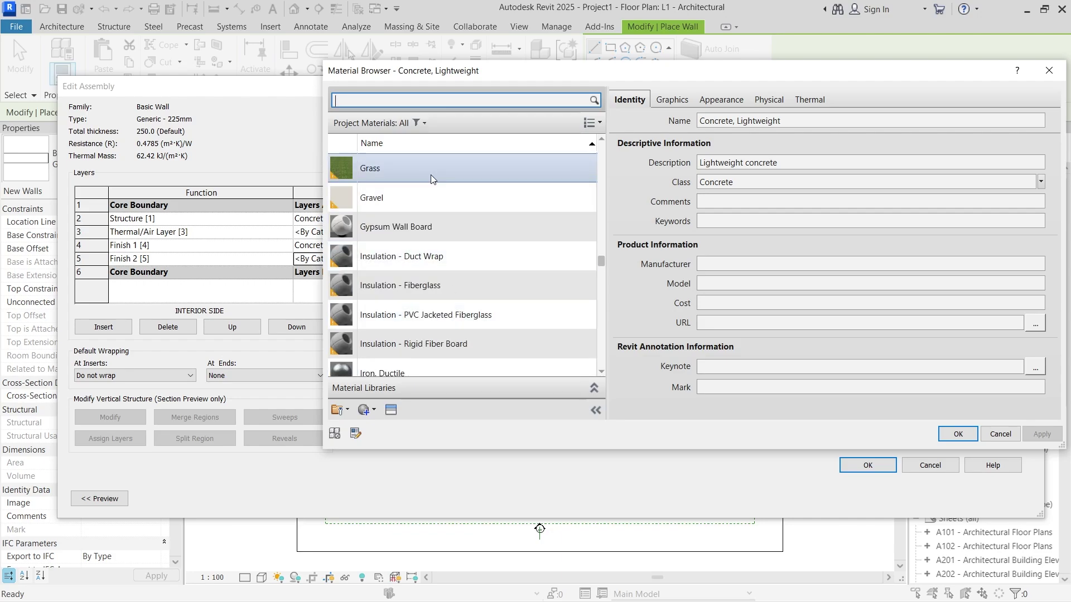
{"action": "left_click", "coordinate": [472, 234]}
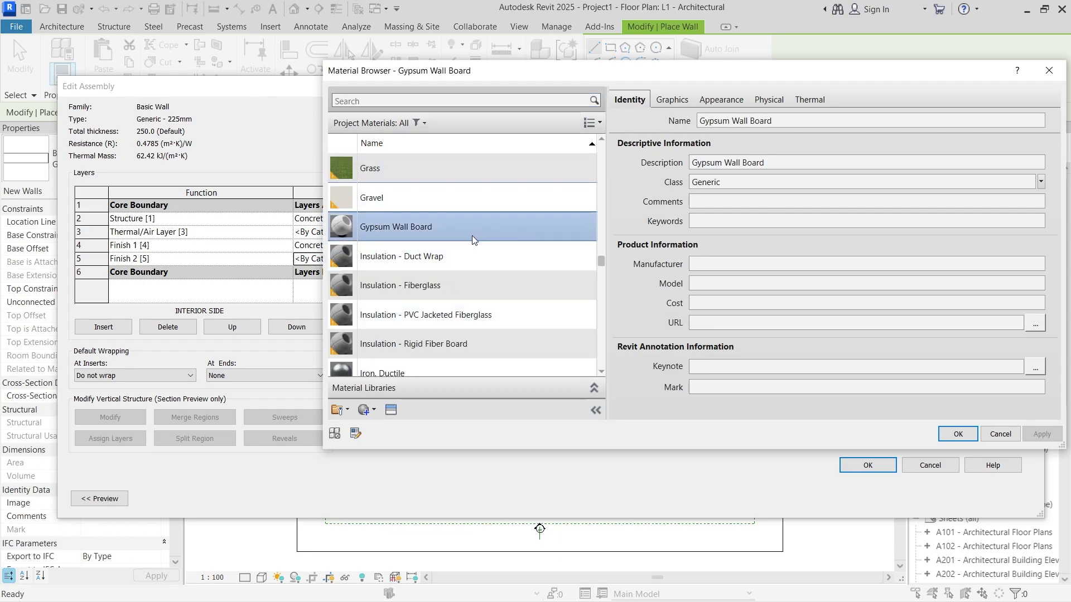
{"action": "left_click", "coordinate": [956, 434]}
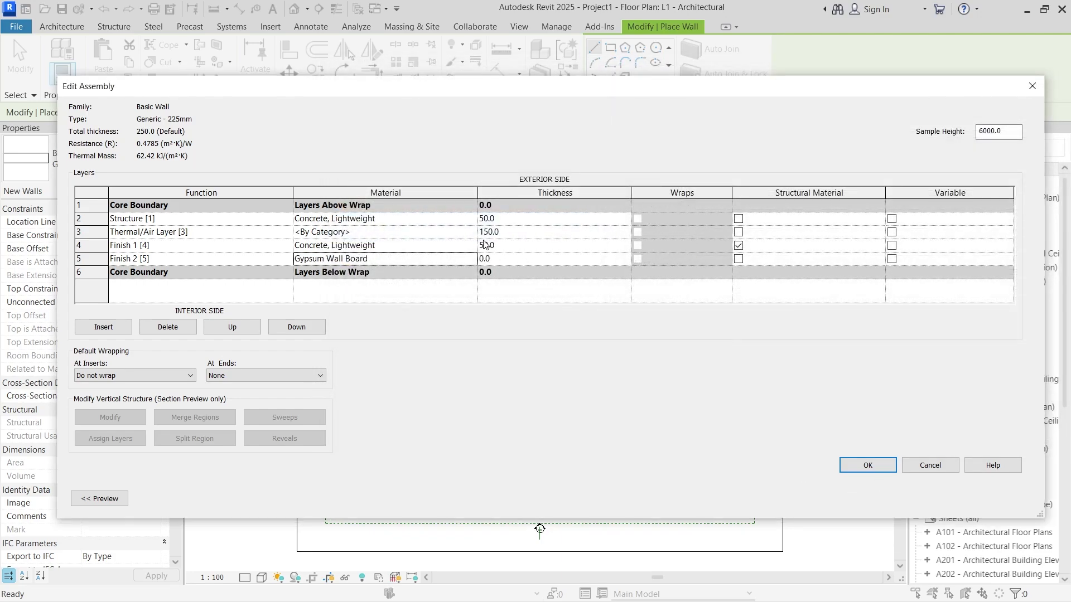
Set the gypsum Finish 2 layer to 10.0 and the air layer to 115.0, totaling 225.0.
{"action": "left_click", "coordinate": [515, 258]}
{"action": "type", "text": "1"}
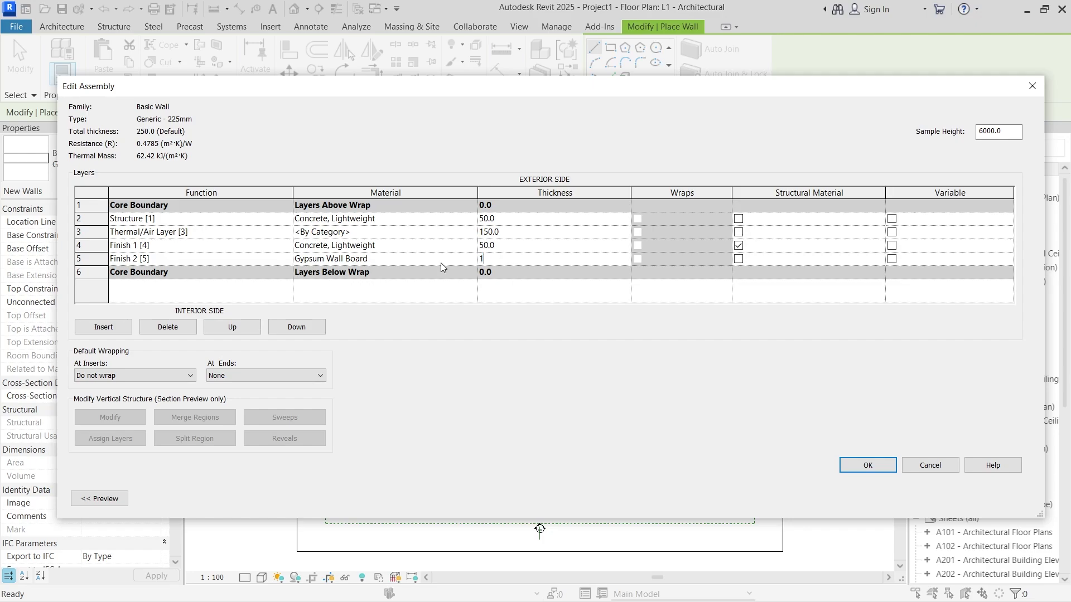
{"action": "type", "text": "0.0"}
{"action": "key", "text": "Tab"}
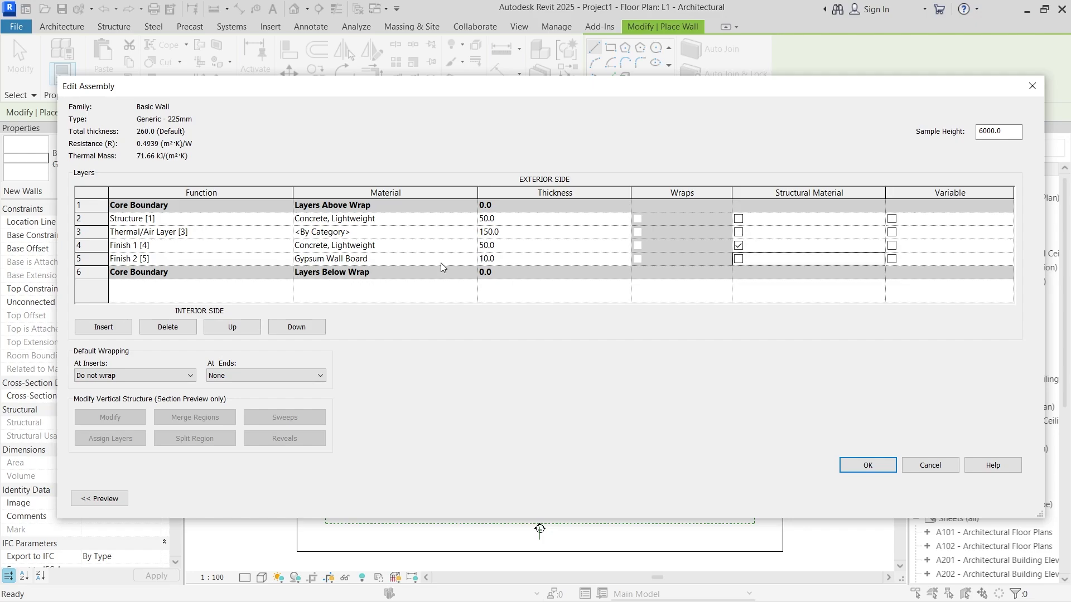
{"action": "left_click", "coordinate": [512, 236]}
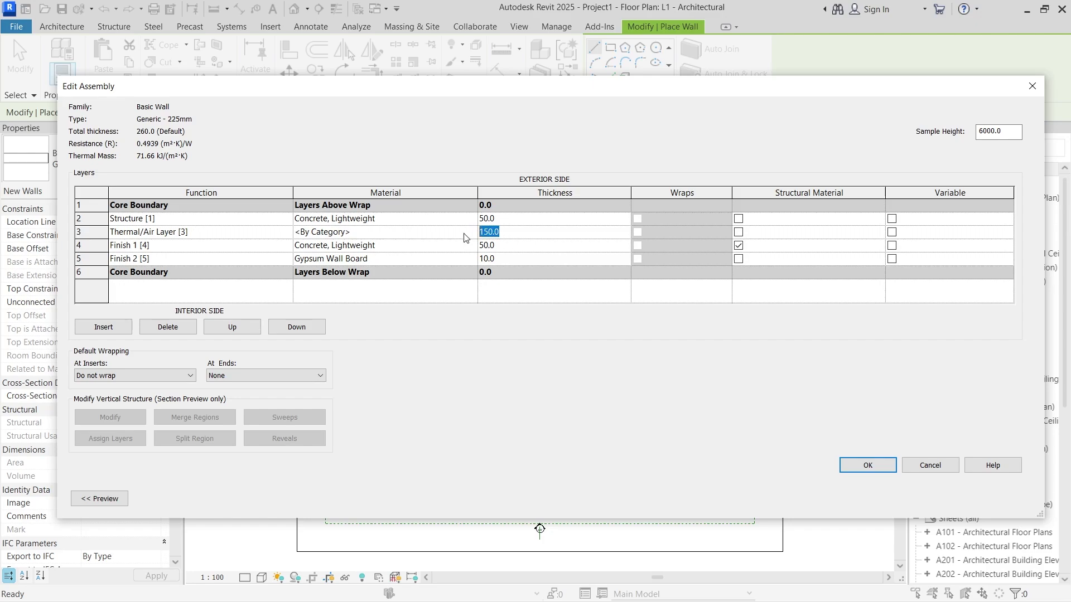
{"action": "type", "text": "120"}
{"action": "key", "text": "Tab"}
{"action": "left_click", "coordinate": [505, 218]}
{"action": "left_click", "coordinate": [508, 231]}
{"action": "type", "text": "15"}
{"action": "key", "text": "Tab"}
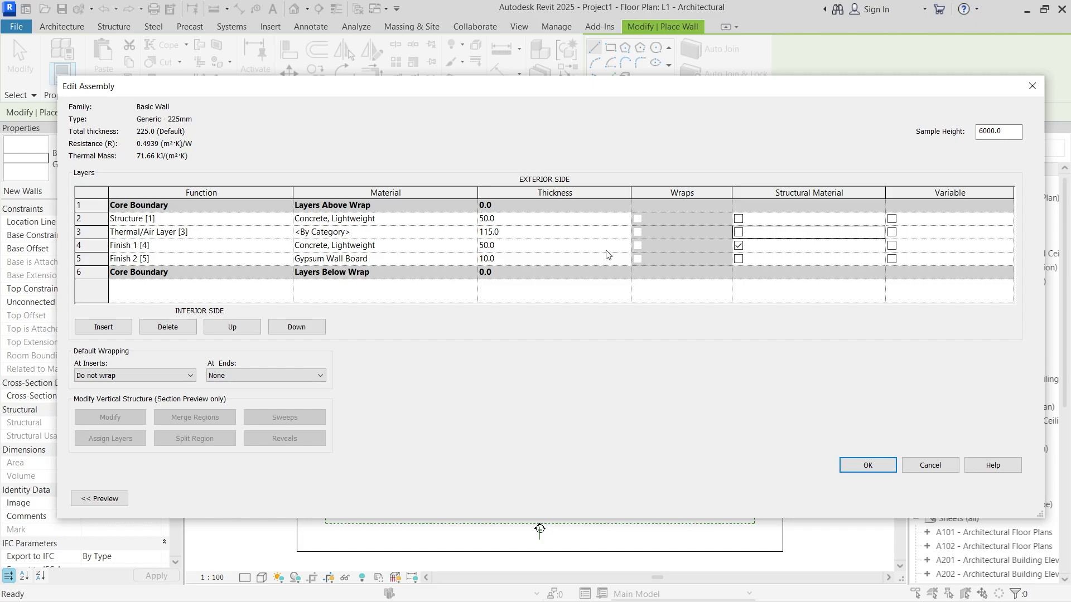
Accept the edited assembly and the Generic - 225mm type properties.
{"action": "left_click", "coordinate": [852, 467]}
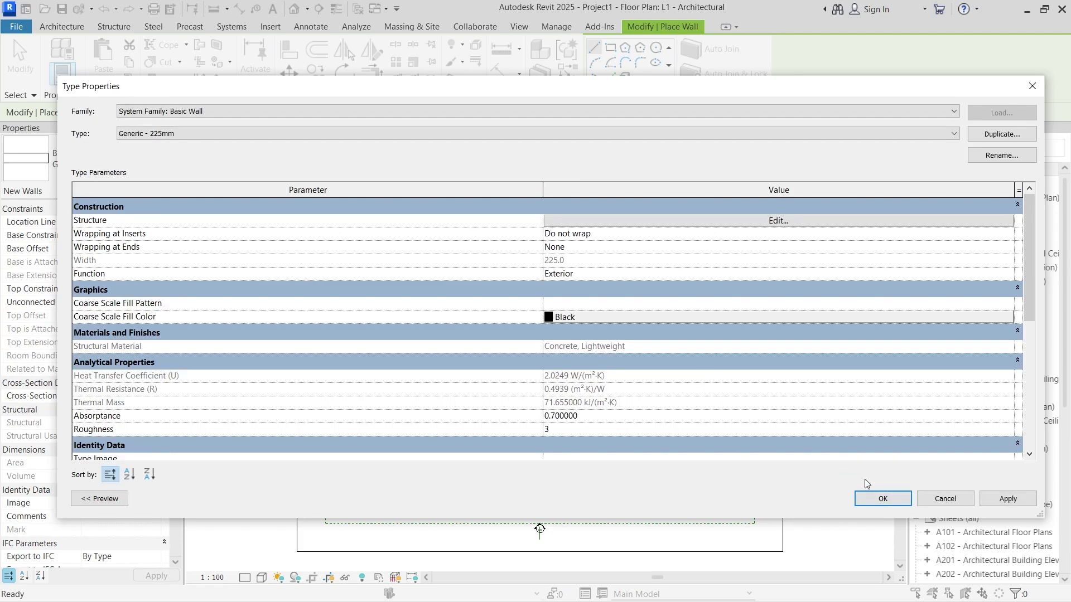
{"action": "left_click", "coordinate": [882, 497]}
{"action": "scroll", "coordinate": [527, 307], "scroll_direction": "up", "scroll_amount": 5}
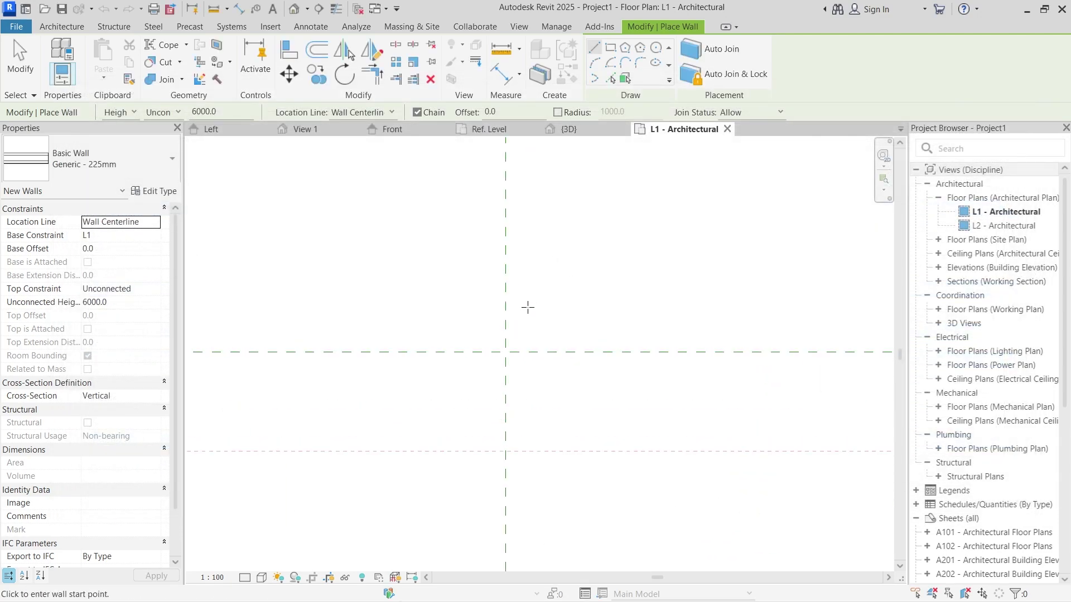
{"action": "scroll", "coordinate": [528, 307], "scroll_direction": "up", "scroll_amount": 3}
Draw two chained walls, about 5200 horizontal and 4100 vertical, forming an L.
{"action": "left_click", "coordinate": [504, 332]}
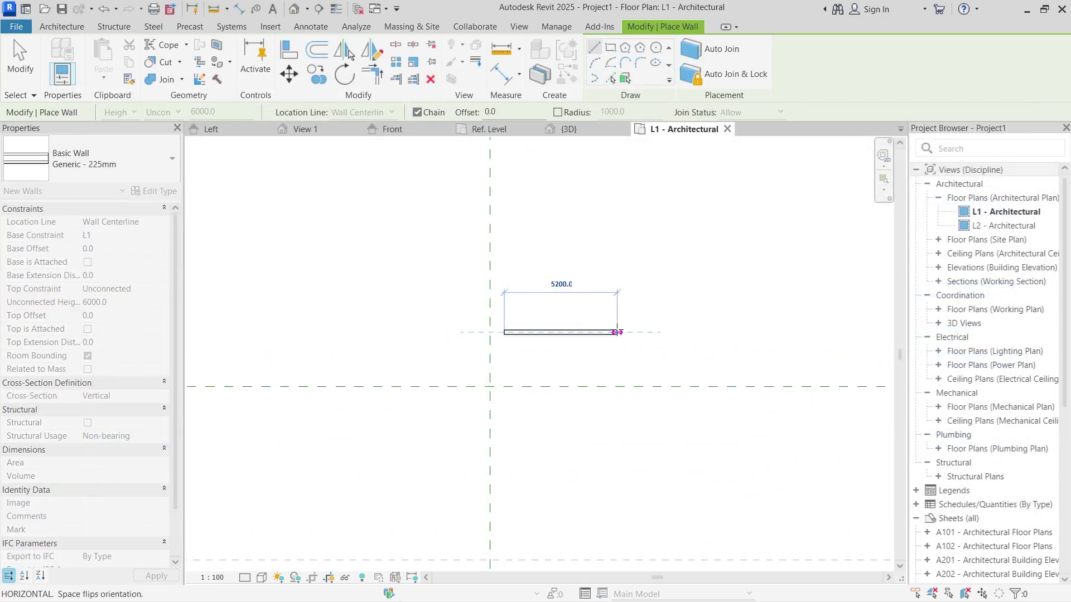
{"action": "left_click", "coordinate": [616, 333]}
{"action": "left_click", "coordinate": [615, 244]}
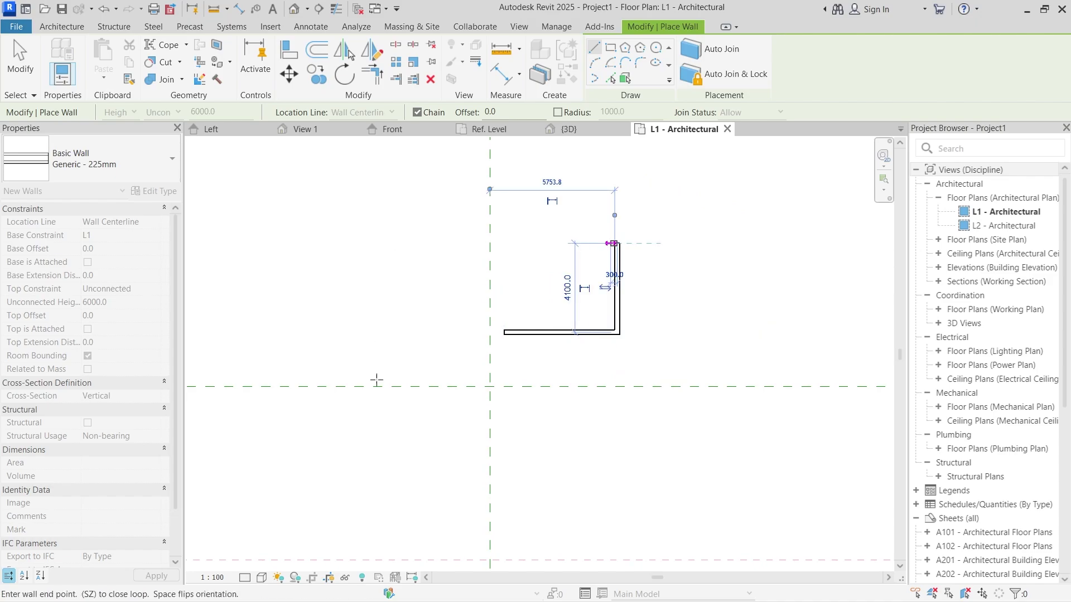
{"action": "right_click", "coordinate": [278, 206]}
{"action": "left_click", "coordinate": [338, 224]}
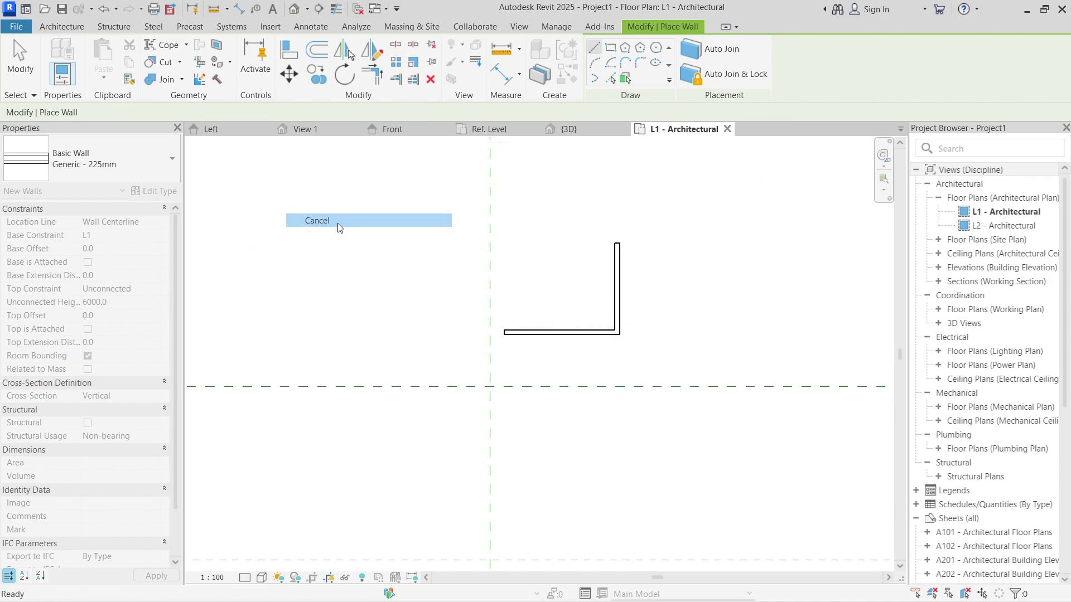
{"action": "scroll", "coordinate": [647, 315], "scroll_direction": "up", "scroll_amount": 3}
{"action": "scroll", "coordinate": [453, 218], "scroll_direction": "up", "scroll_amount": 2}
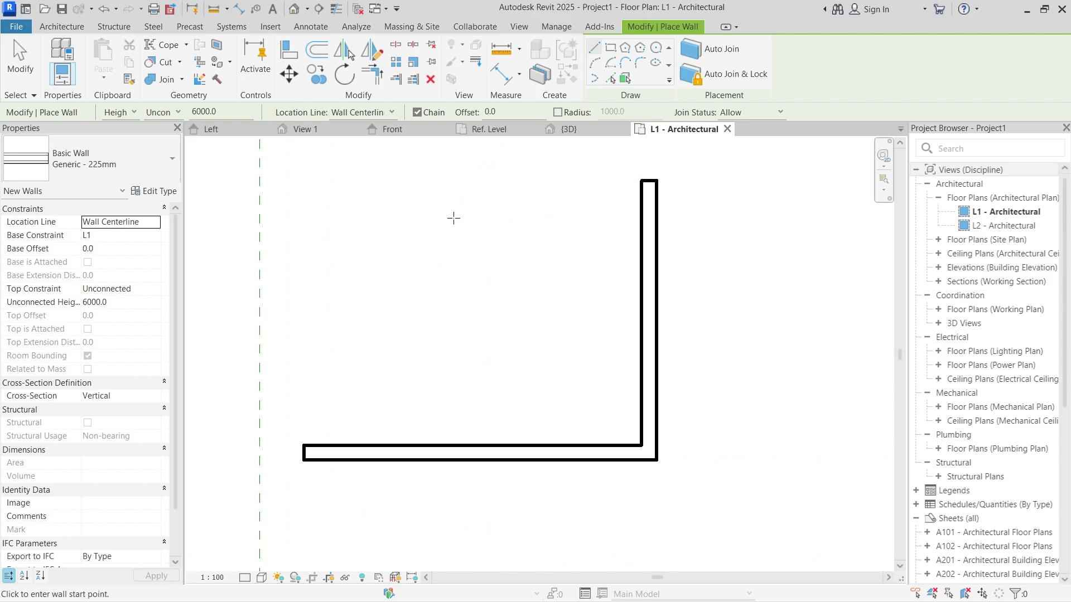
Set the L1 plan's detail level to Fine.
{"action": "left_click", "coordinate": [245, 577]}
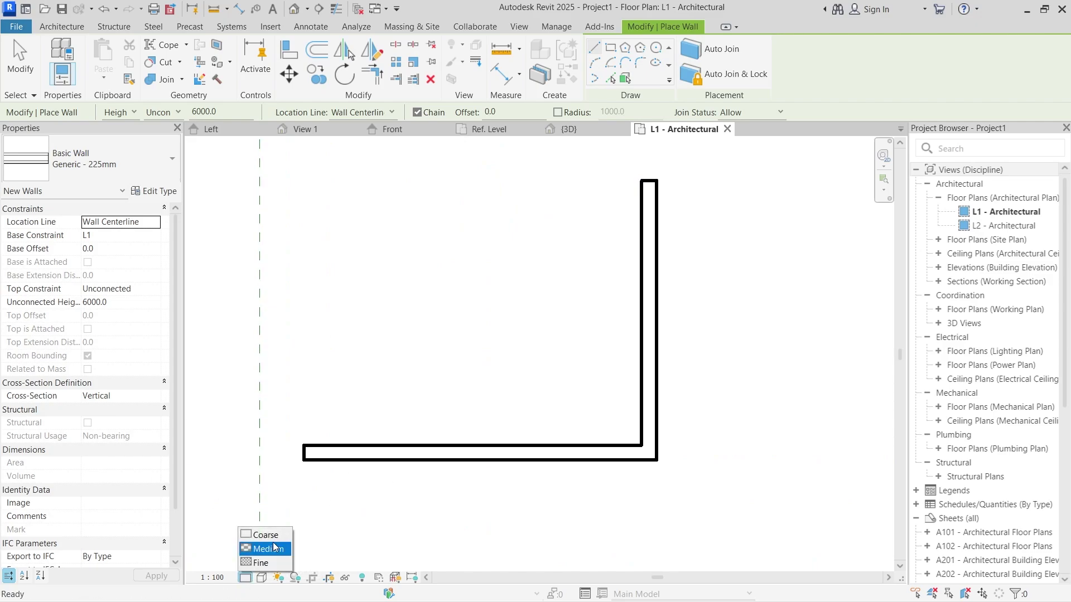
{"action": "left_click", "coordinate": [273, 562]}
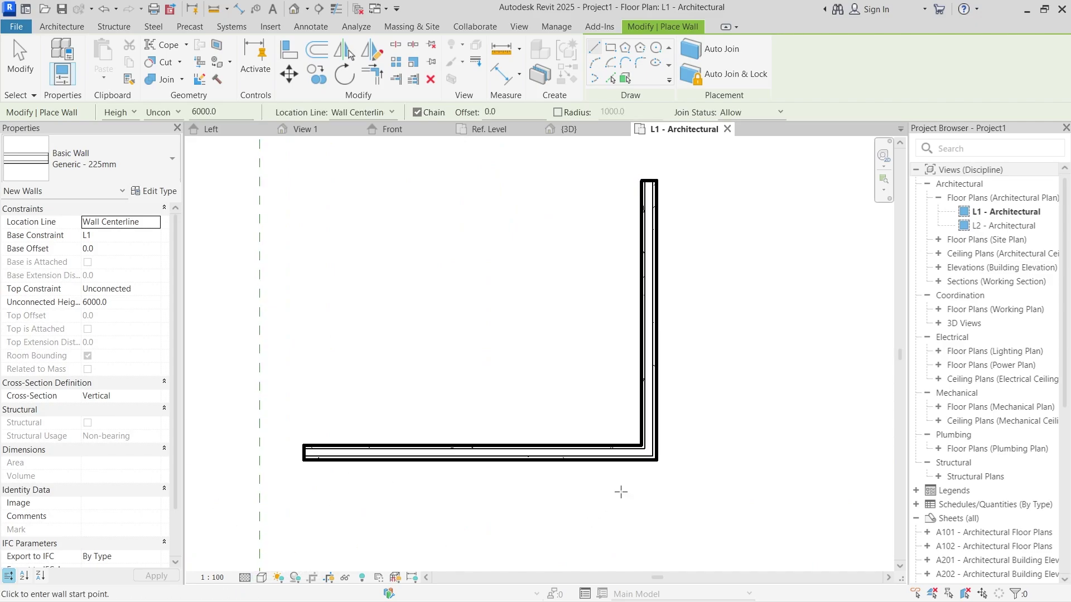
{"action": "scroll", "coordinate": [649, 464], "scroll_direction": "up", "scroll_amount": 2}
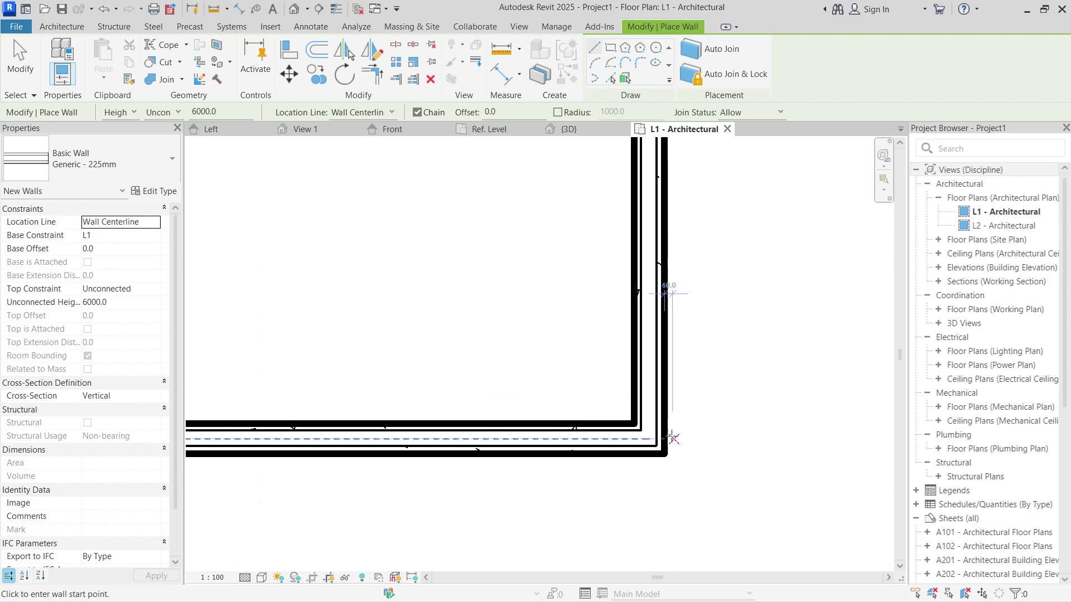
{"action": "scroll", "coordinate": [490, 430], "scroll_direction": "down", "scroll_amount": 1}
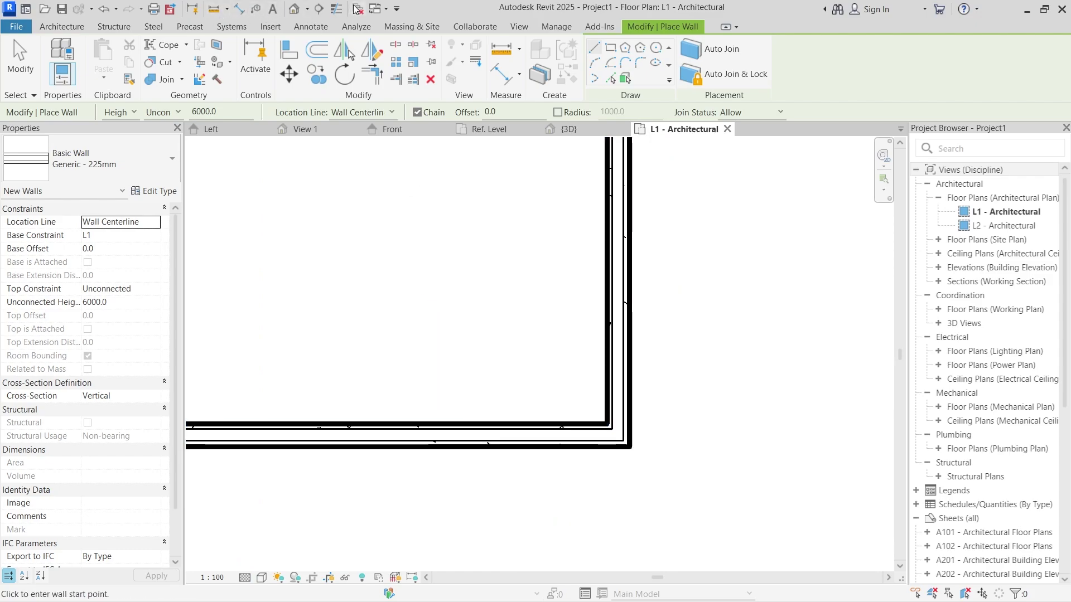
Turn on Thin Lines so each wall layer is drawn distinctly.
{"action": "left_click", "coordinate": [336, 8]}
{"action": "scroll", "coordinate": [602, 354], "scroll_direction": "up", "scroll_amount": 1}
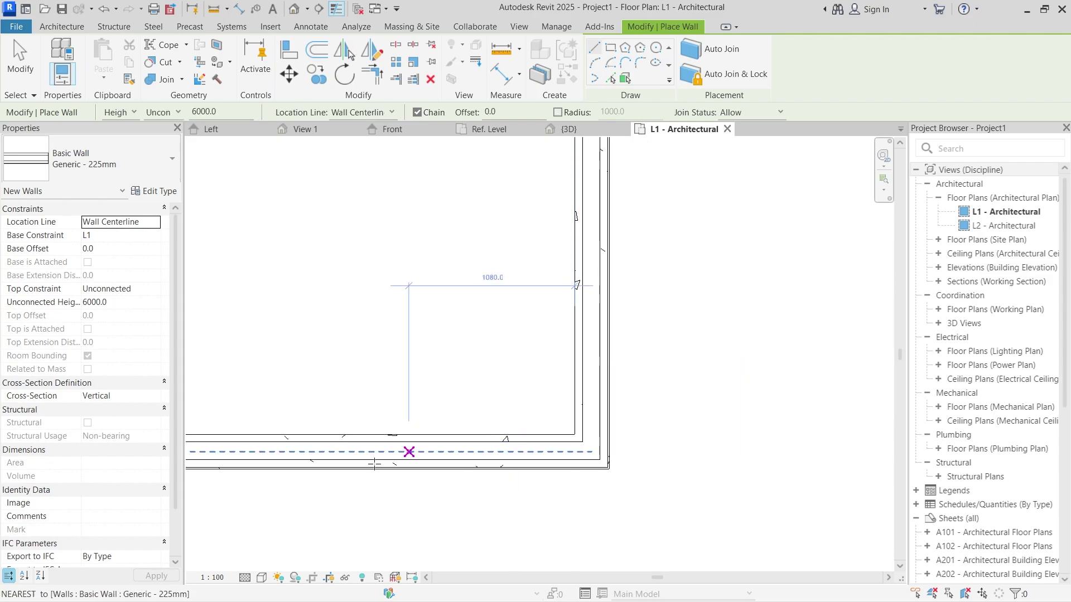
{"action": "scroll", "coordinate": [547, 424], "scroll_direction": "up", "scroll_amount": 3}
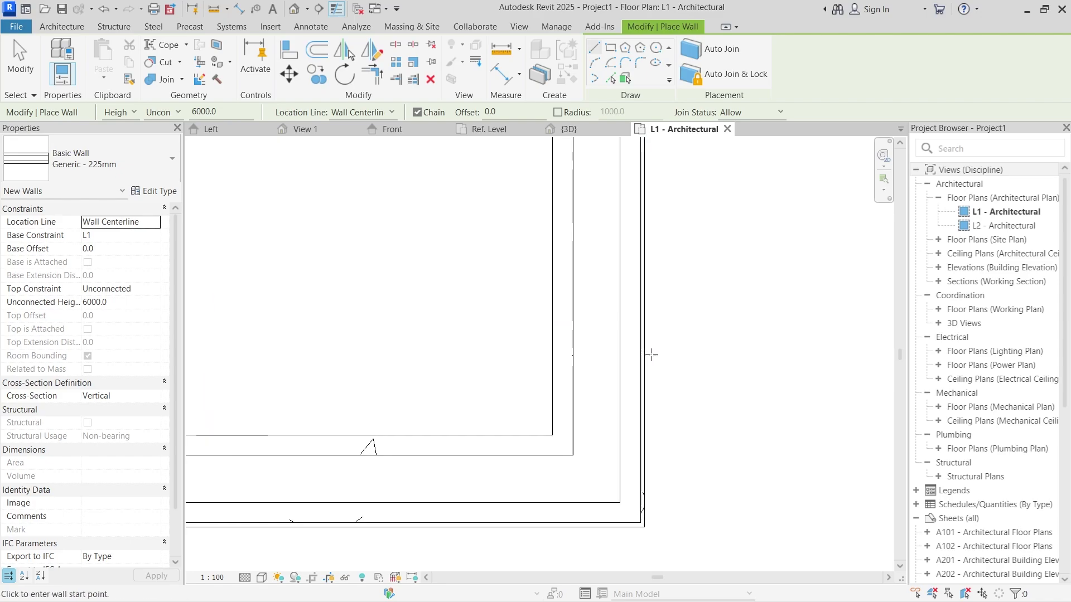
{"action": "scroll", "coordinate": [621, 354], "scroll_direction": "down", "scroll_amount": 3}
{"action": "scroll", "coordinate": [576, 337], "scroll_direction": "down", "scroll_amount": 4}
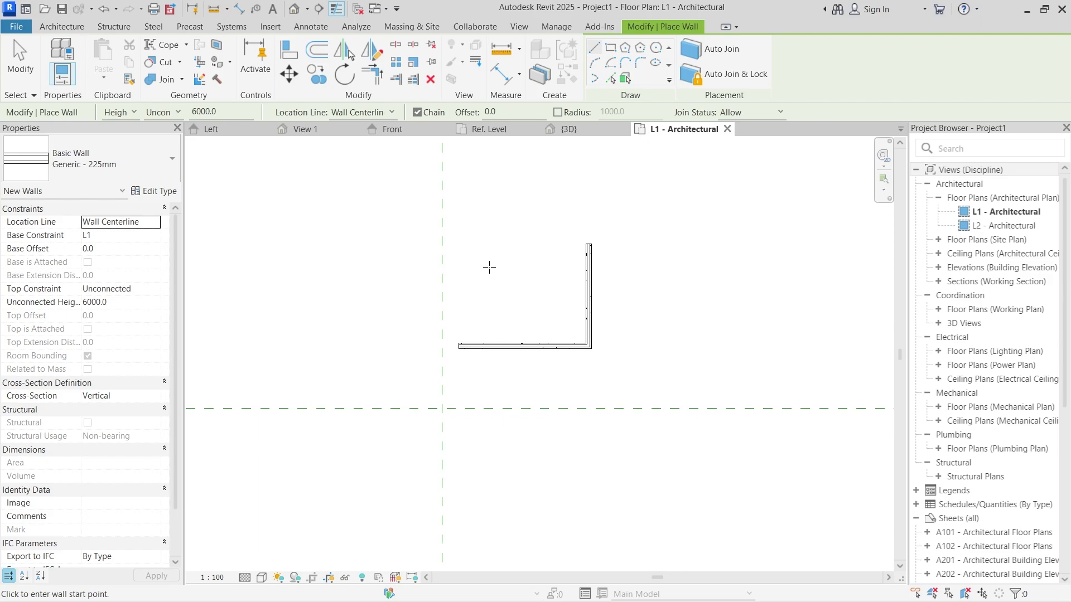
{"action": "scroll", "coordinate": [519, 289], "scroll_direction": "up", "scroll_amount": 2}
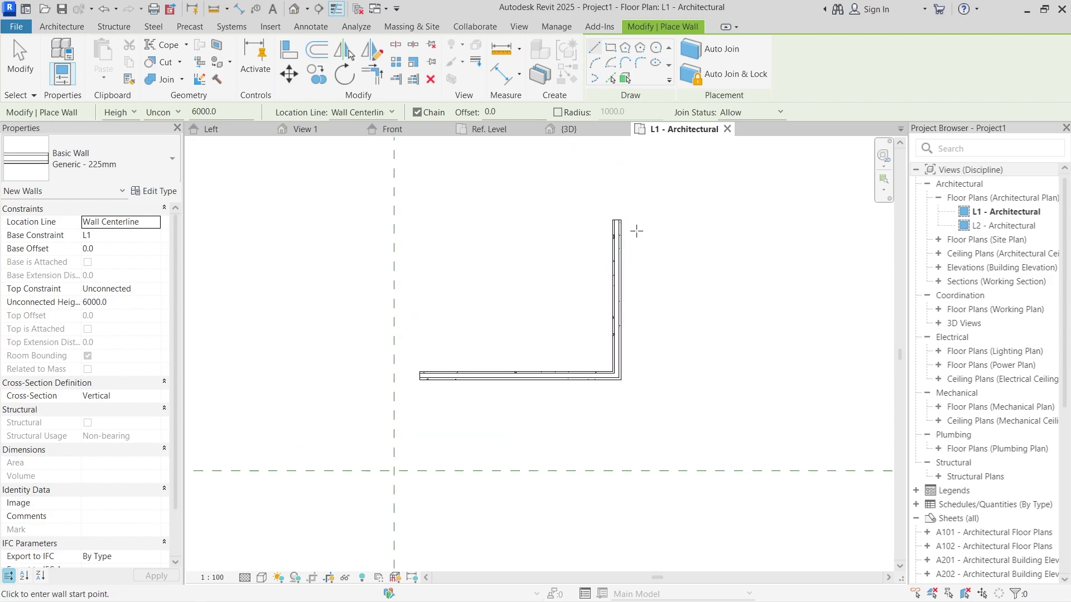